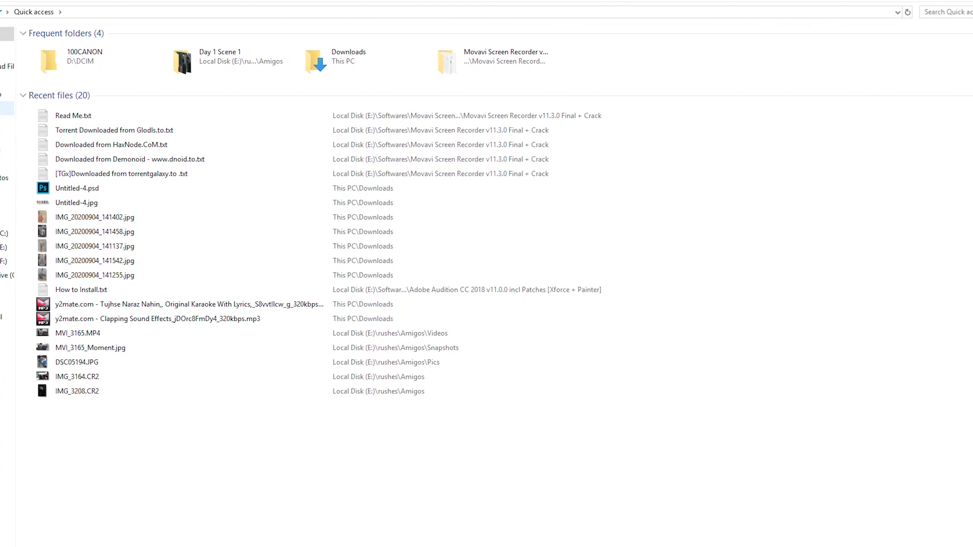
# Step: Open the Stock footages folder on Local Disk (E:) in the file browser
pyautogui.click(6, 108)
pyautogui.doubleClick(513, 71)
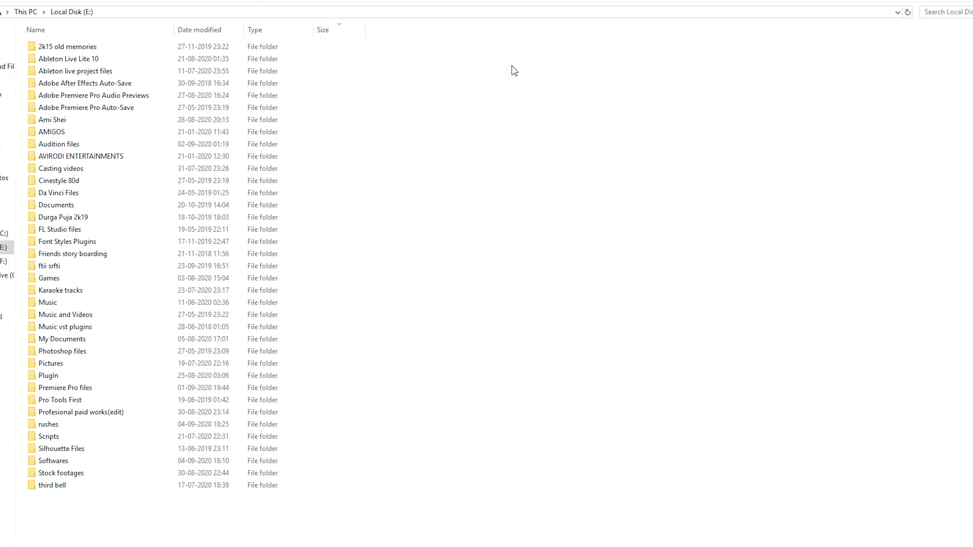
pyautogui.doubleClick(77, 475)
pyautogui.rightClick(235, 273)
pyautogui.click(300, 323)
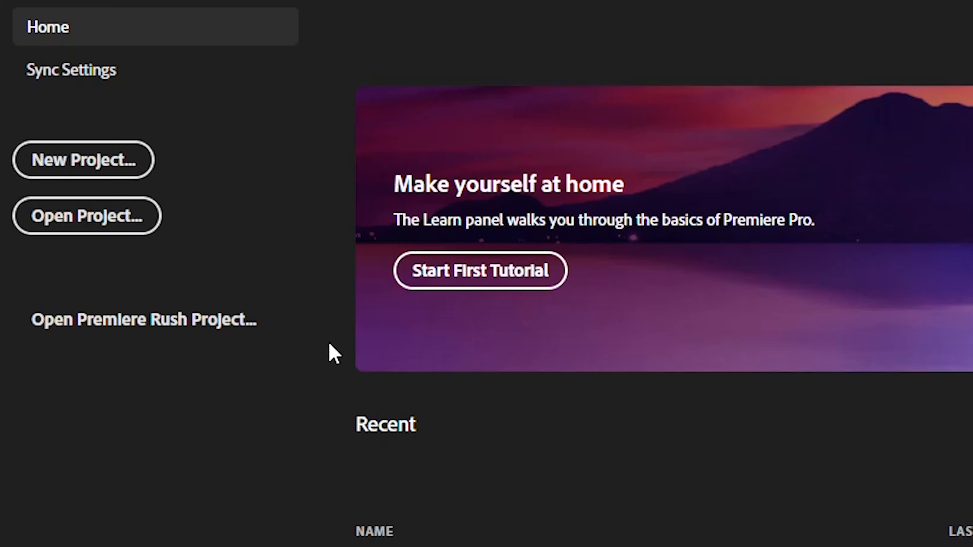
# Step: Start a new Premiere Pro project and name it Edit Videos
pyautogui.click(58, 159)
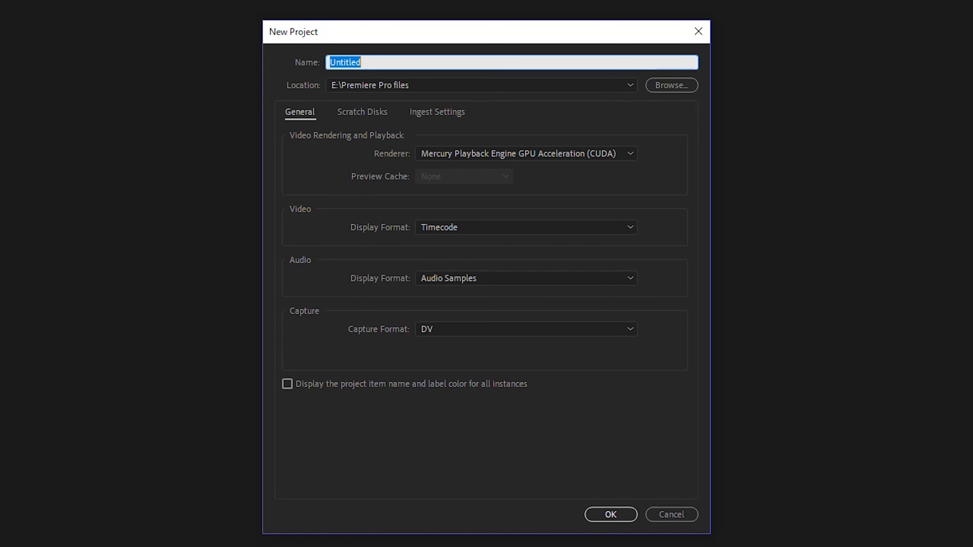
pyautogui.write('Edit ')
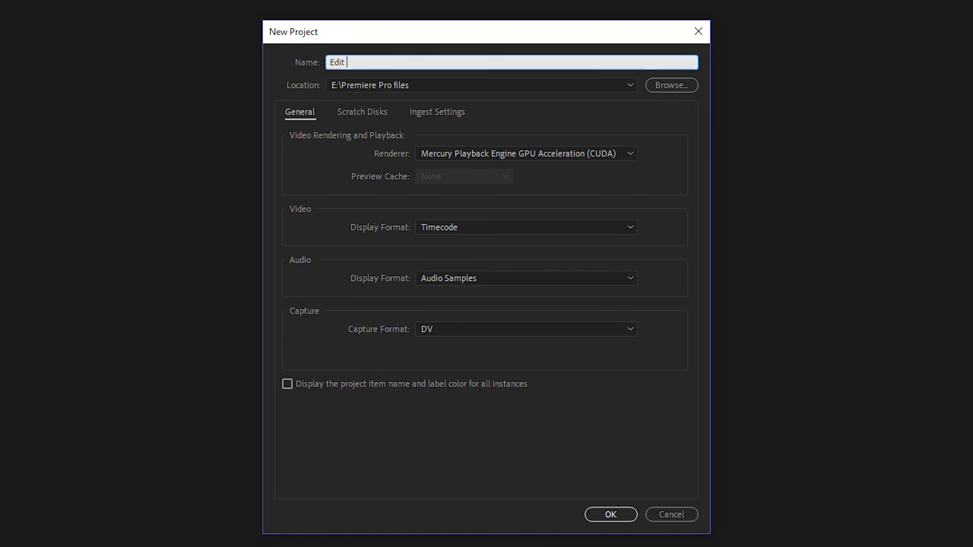
pyautogui.write('Videos')
# Step: Look through the available project locations and browse the local drives for a save folder
pyautogui.click(628, 88)
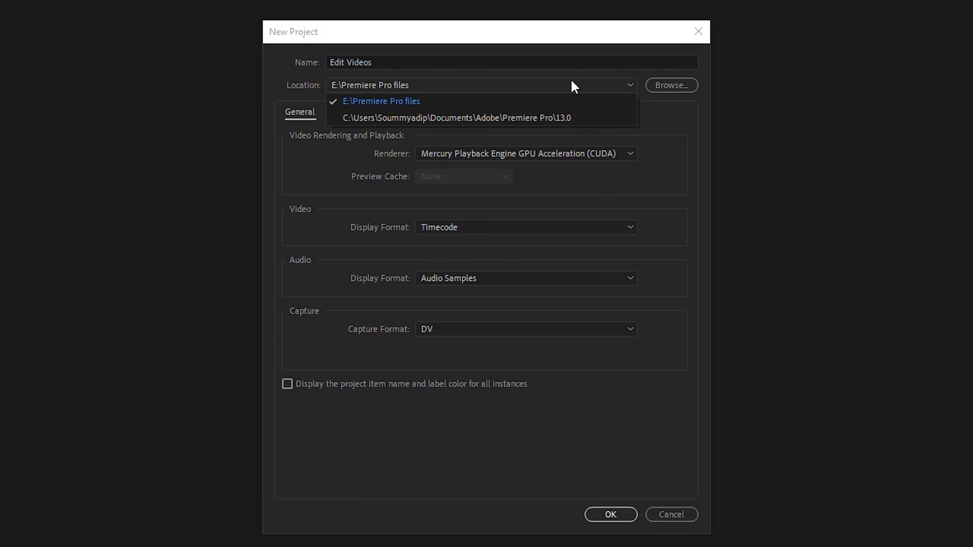
pyautogui.click(673, 87)
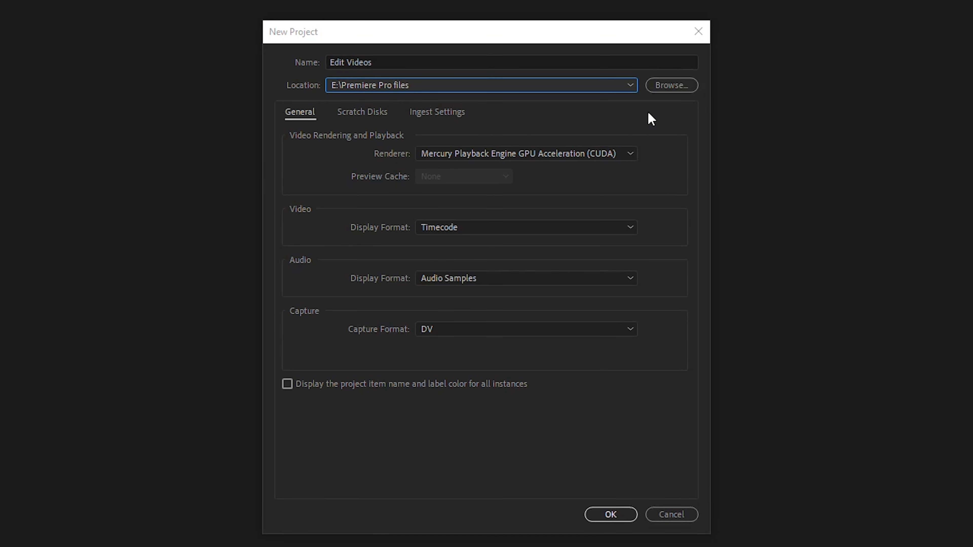
pyautogui.click(668, 90)
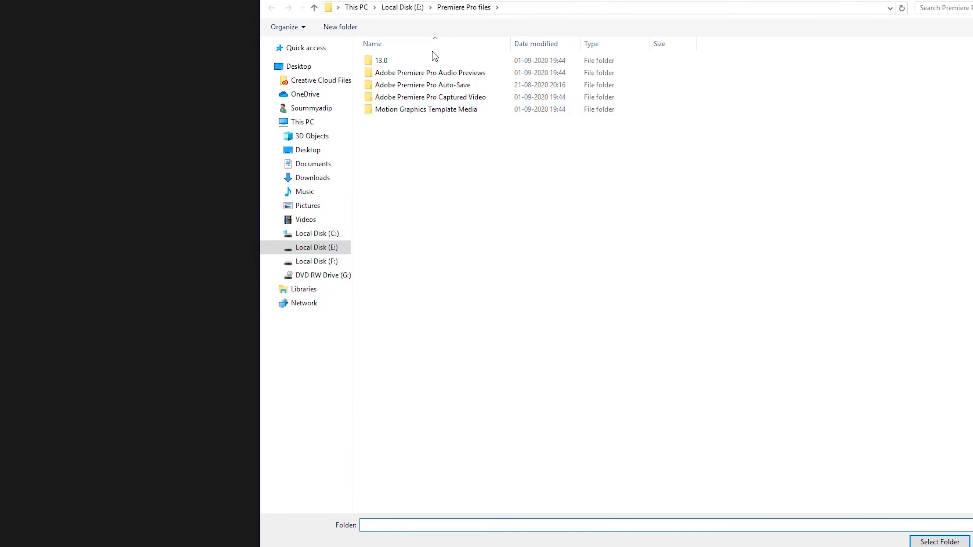
pyautogui.click(306, 246)
pyautogui.click(315, 264)
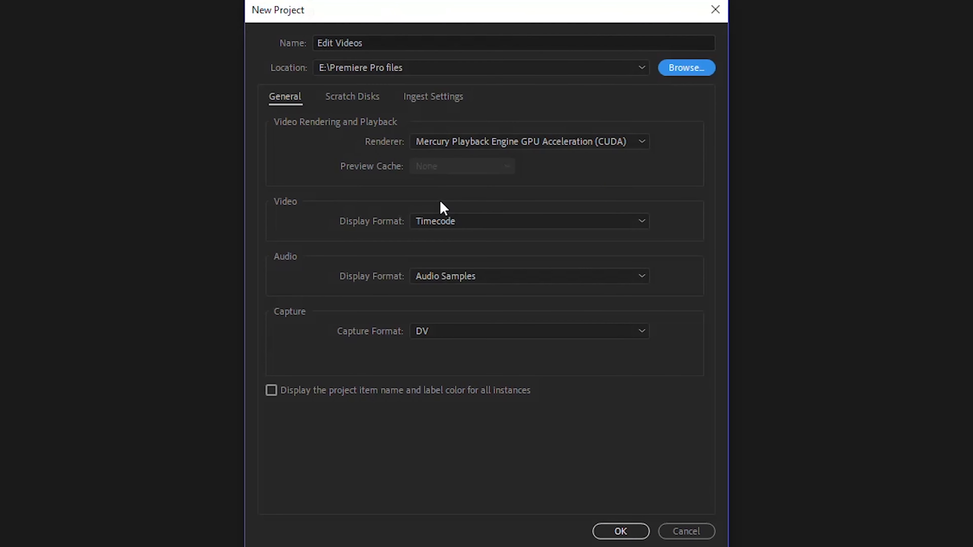
# Step: Use Mercury Playback Engine GPU Acceleration (CUDA) as the renderer and create the project
pyautogui.click(634, 142)
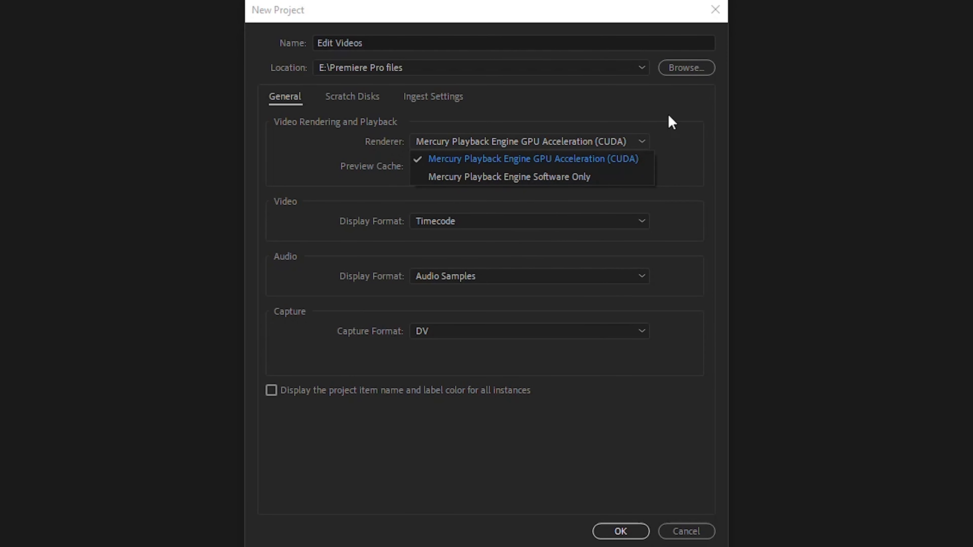
pyautogui.click(677, 147)
pyautogui.click(615, 134)
pyautogui.click(680, 245)
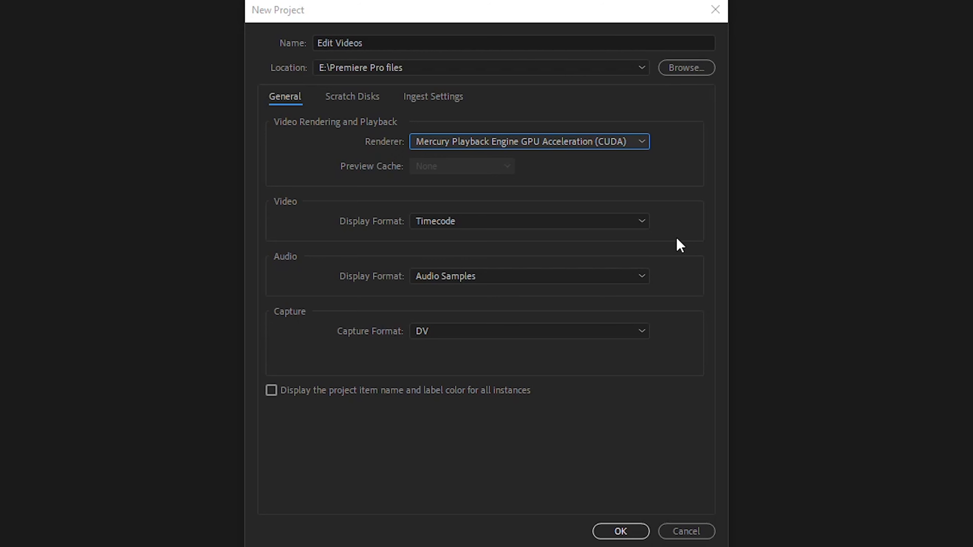
pyautogui.click(621, 532)
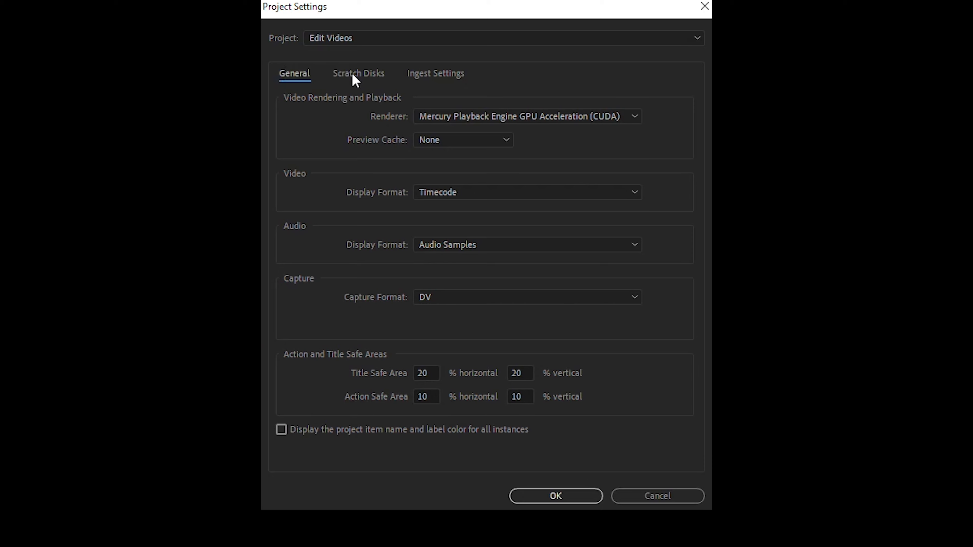
# Step: Set the scratch disks for captured audio, video previews, audio previews and project auto save to Same as Project
pyautogui.click(356, 75)
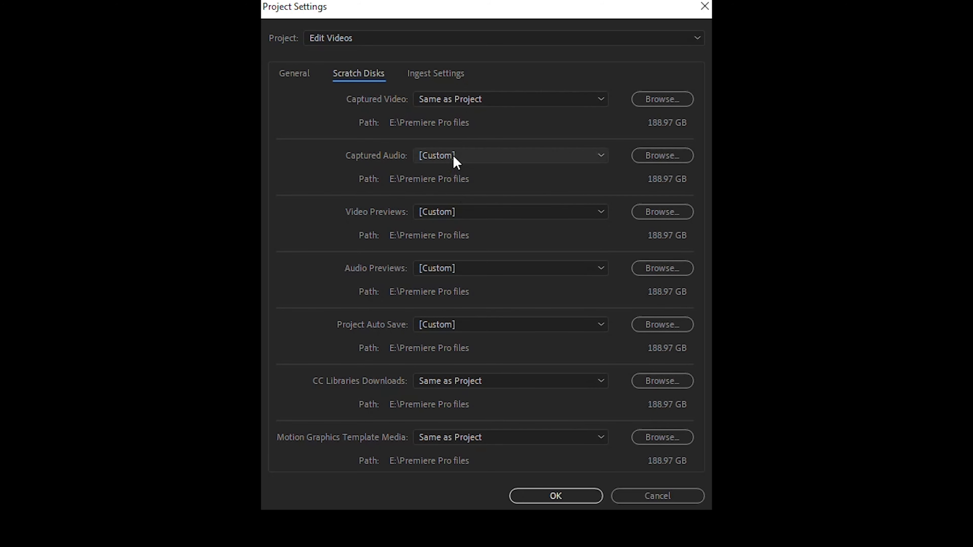
pyautogui.click(526, 157)
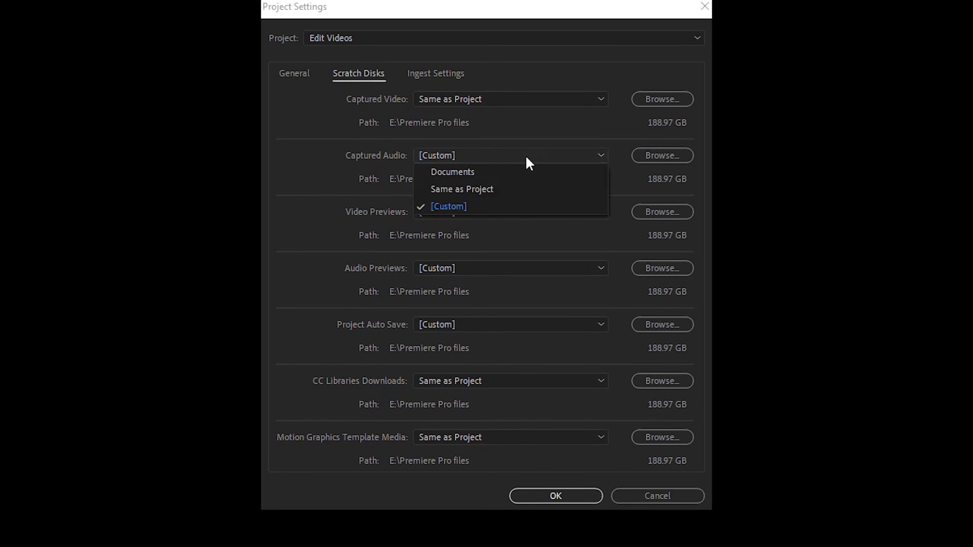
pyautogui.click(510, 190)
pyautogui.click(515, 215)
pyautogui.click(500, 247)
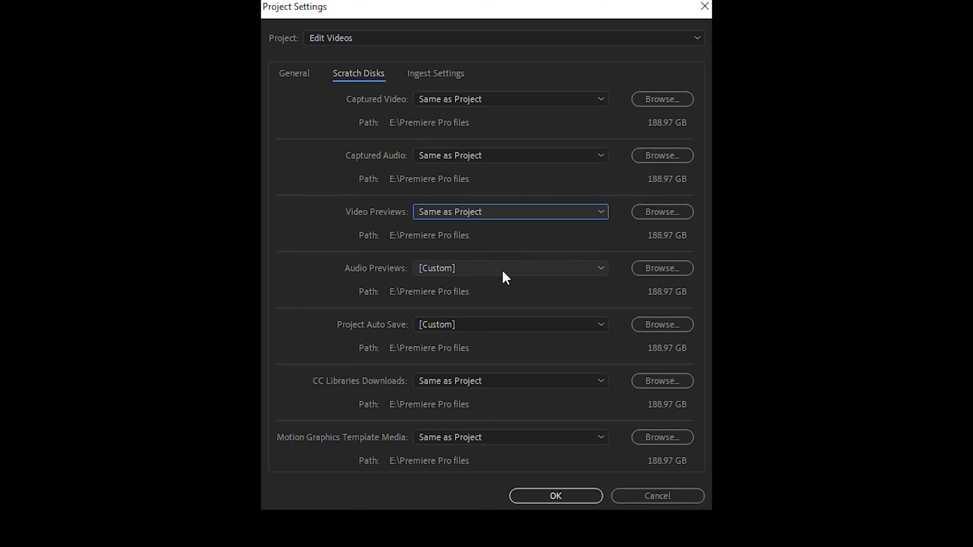
pyautogui.click(502, 269)
pyautogui.click(498, 301)
pyautogui.click(502, 326)
pyautogui.click(503, 358)
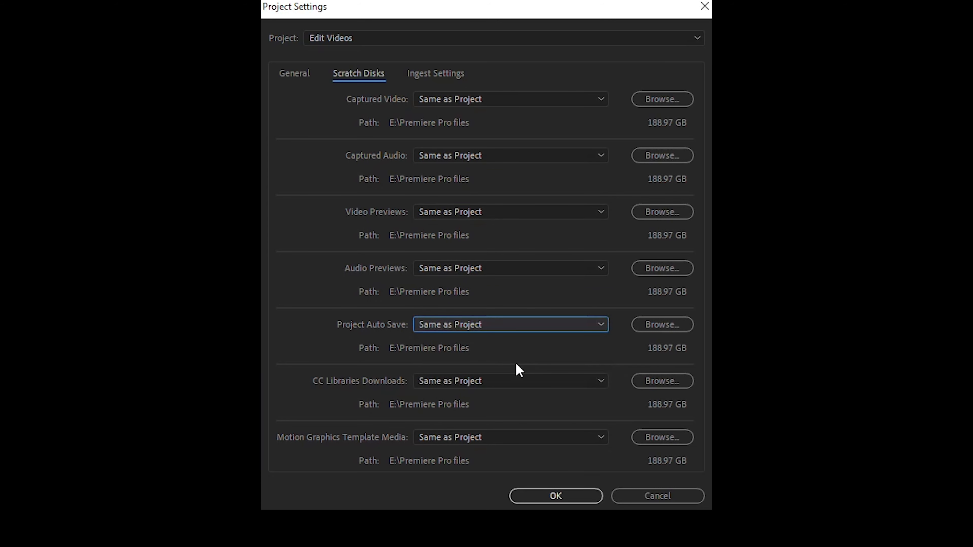
# Step: Review the ingest, scratch disk and general project settings, and confirm them
pyautogui.click(436, 74)
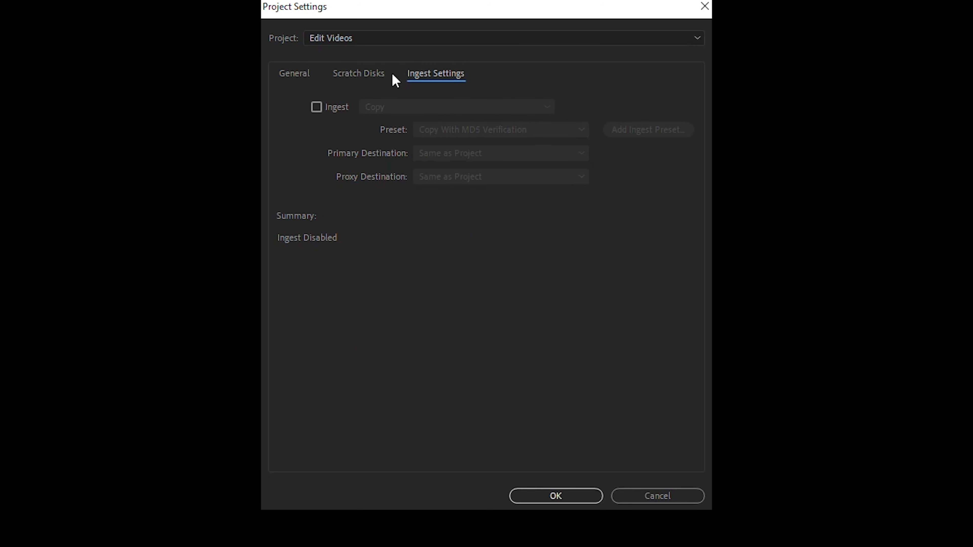
pyautogui.click(358, 74)
pyautogui.click(299, 75)
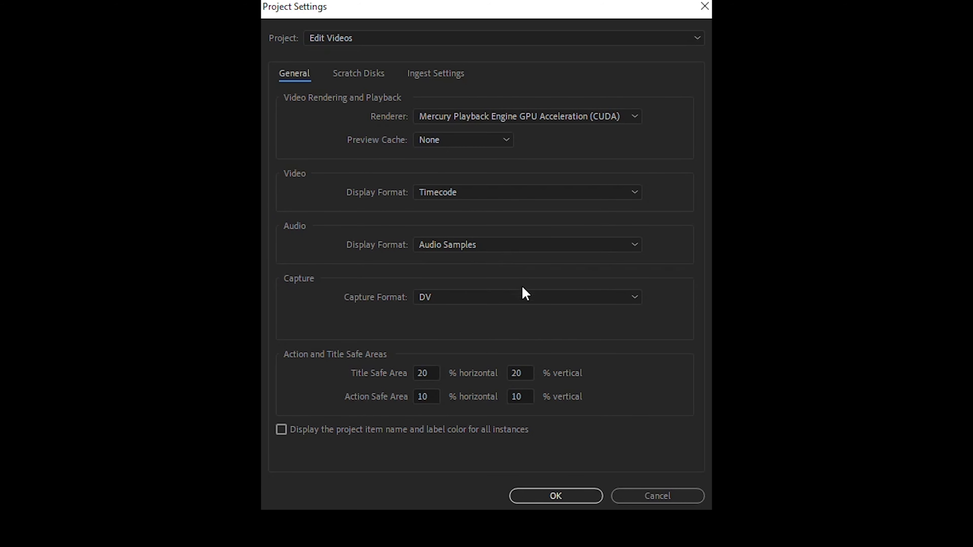
pyautogui.click(556, 497)
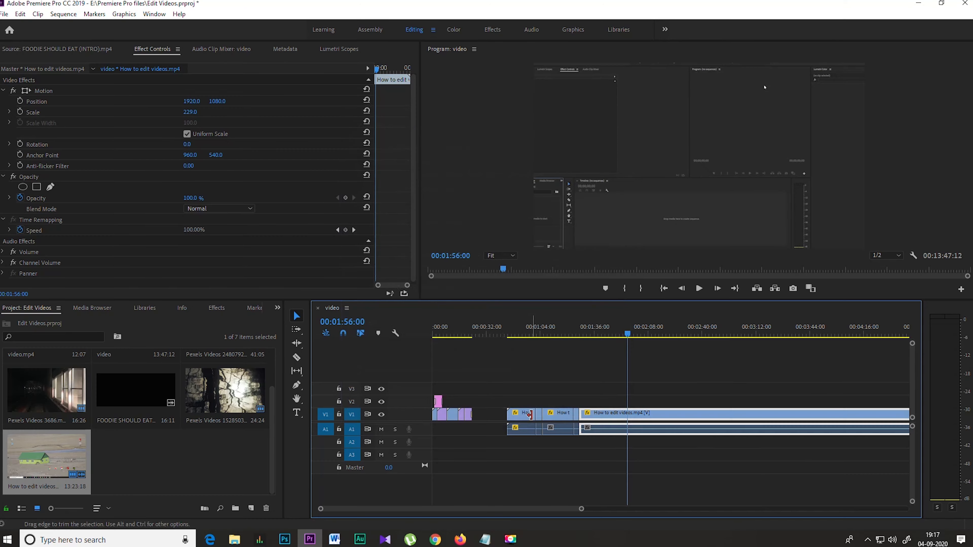
# Step: View the Scratch Disks project settings of the open project and dismiss them
pyautogui.click(6, 15)
pyautogui.moveTo(128, 351)
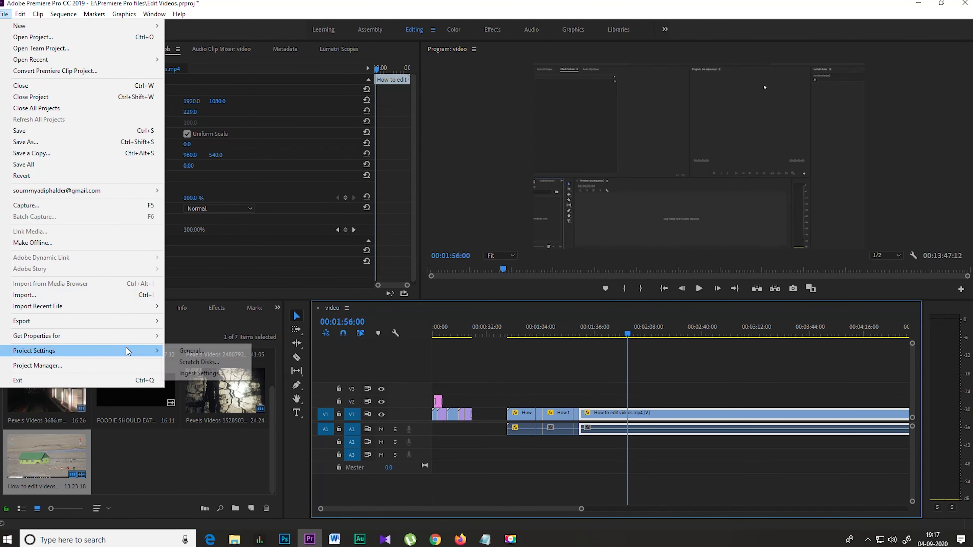
pyautogui.click(222, 365)
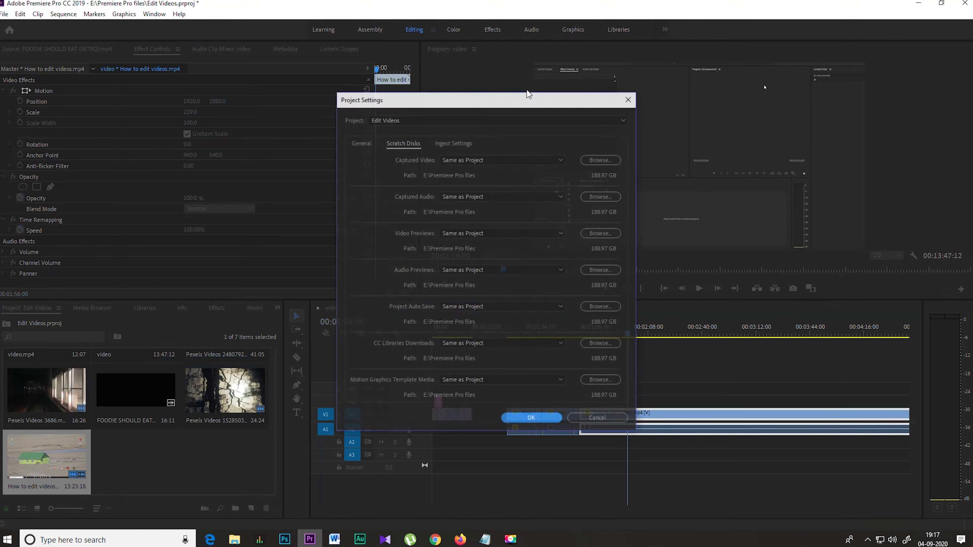
pyautogui.click(602, 419)
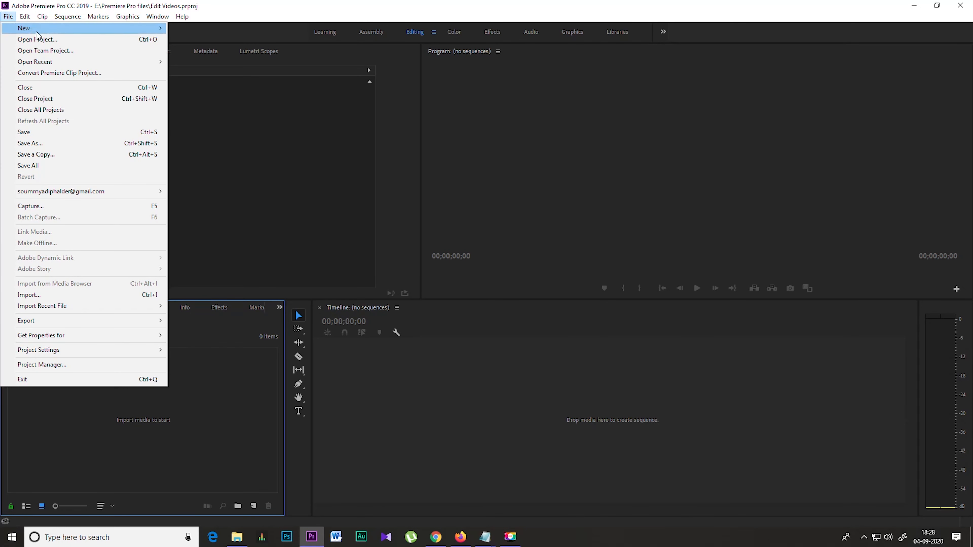
# Step: Import video.mp4 from the Stock footages folder on Local Disk (E:)
pyautogui.click(214, 388)
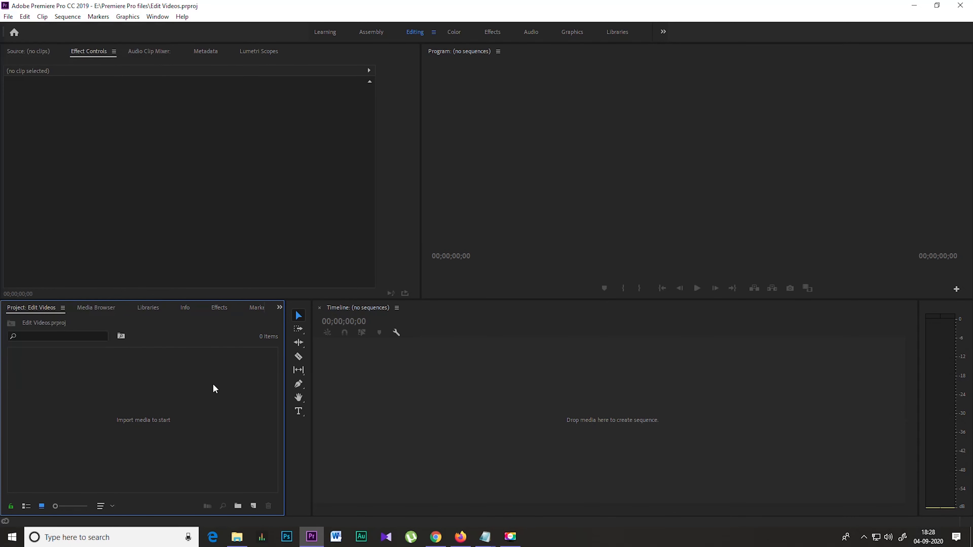
pyautogui.hotkey('ctrl', 'i')
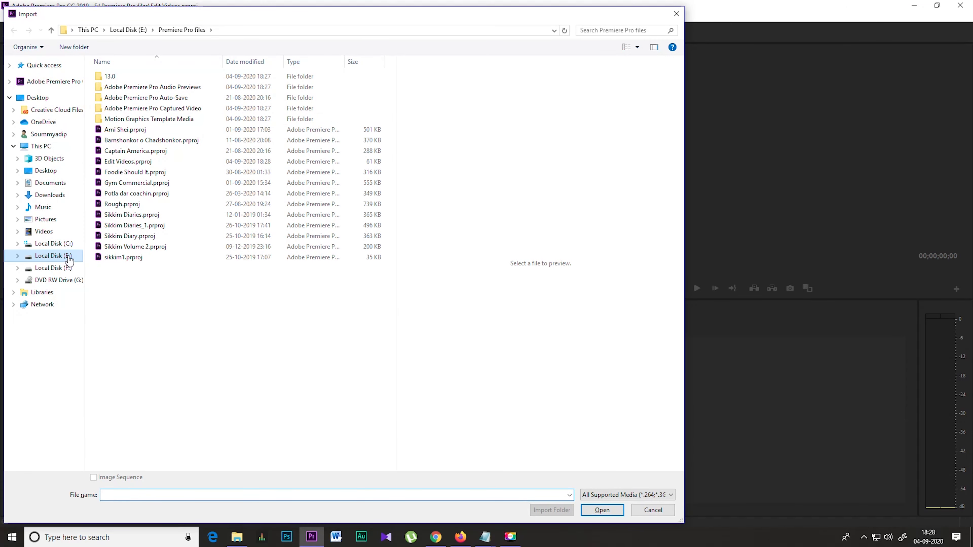
pyautogui.click(69, 256)
pyautogui.doubleClick(231, 376)
pyautogui.click(146, 337)
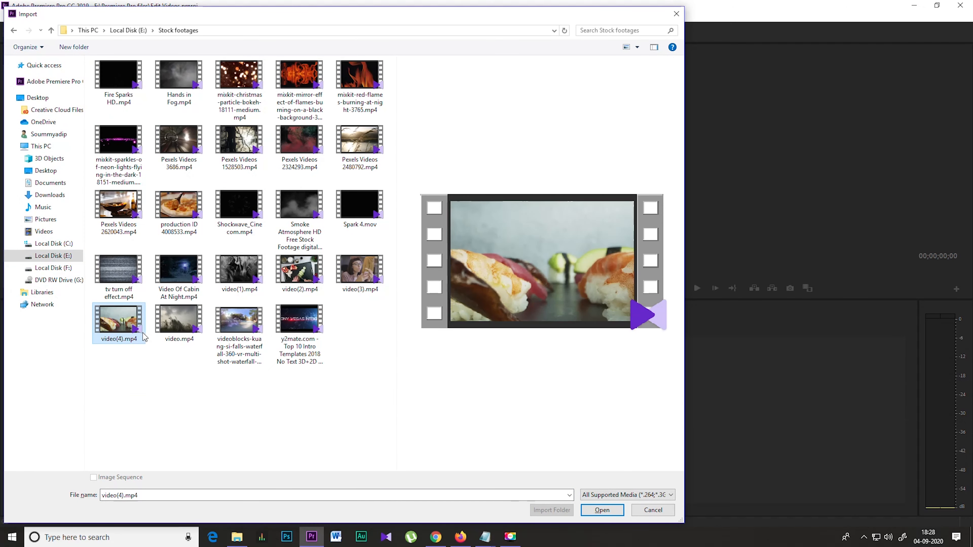
pyautogui.click(161, 318)
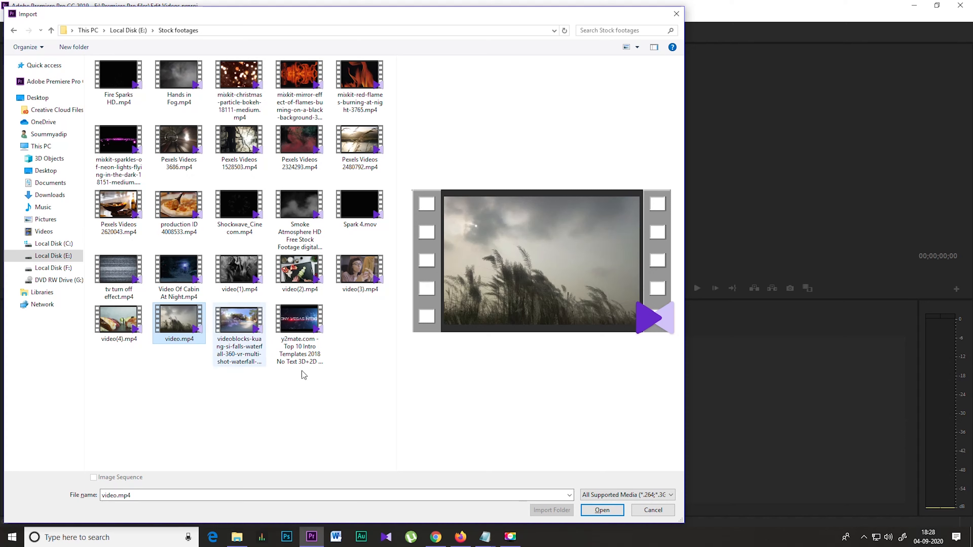
pyautogui.click(602, 510)
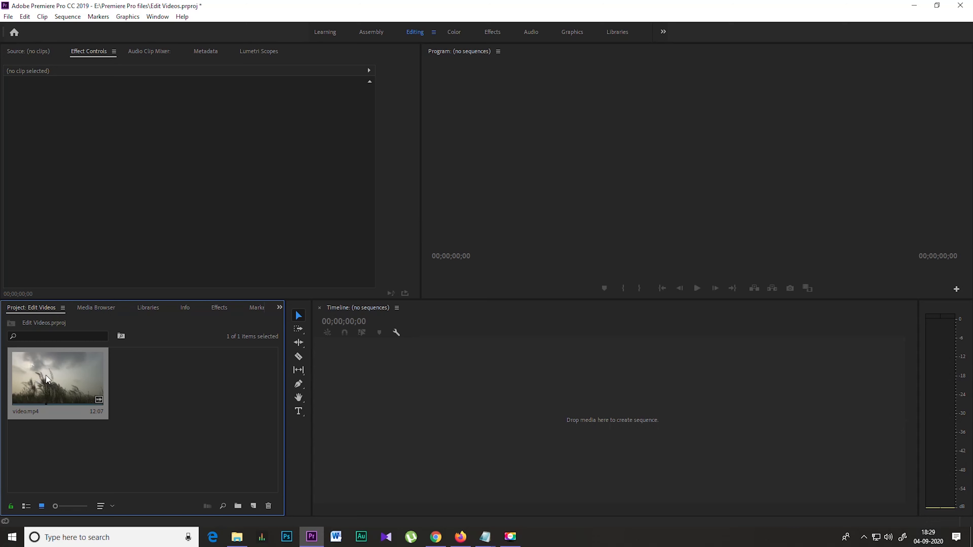
# Step: Create a sequence from video.mp4 and add Pexels Videos 2480792.mp4 from the Stock footages folder after it
pyautogui.doubleClick(47, 379)
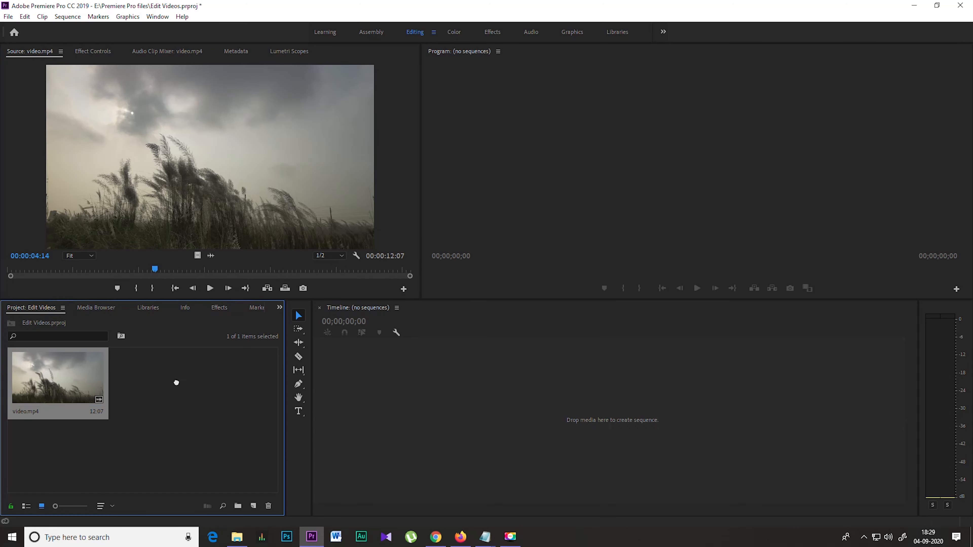
pyautogui.moveTo(504, 381); pyautogui.dragTo(548, 389)
pyautogui.moveTo(630, 464); pyautogui.dragTo(631, 464)
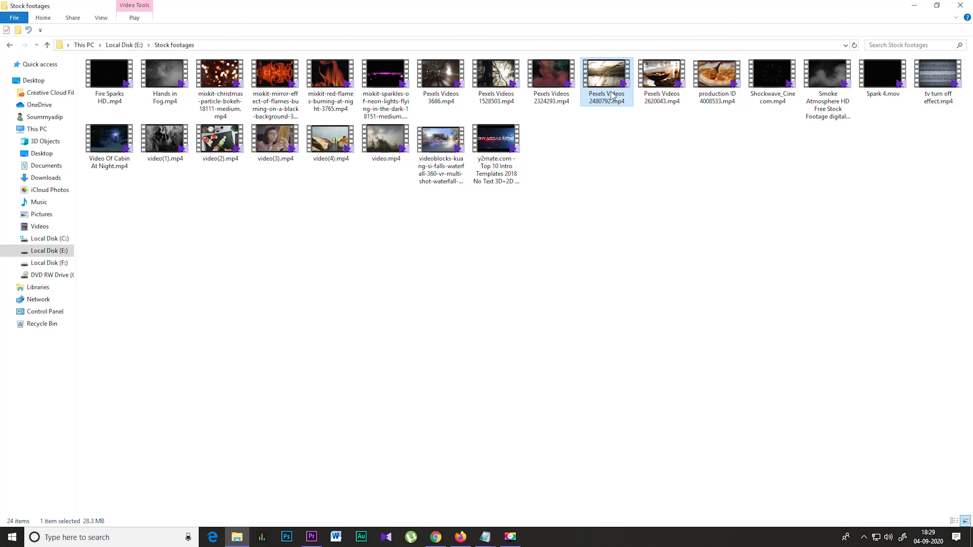
pyautogui.moveTo(607, 77); pyautogui.dragTo(253, 468)
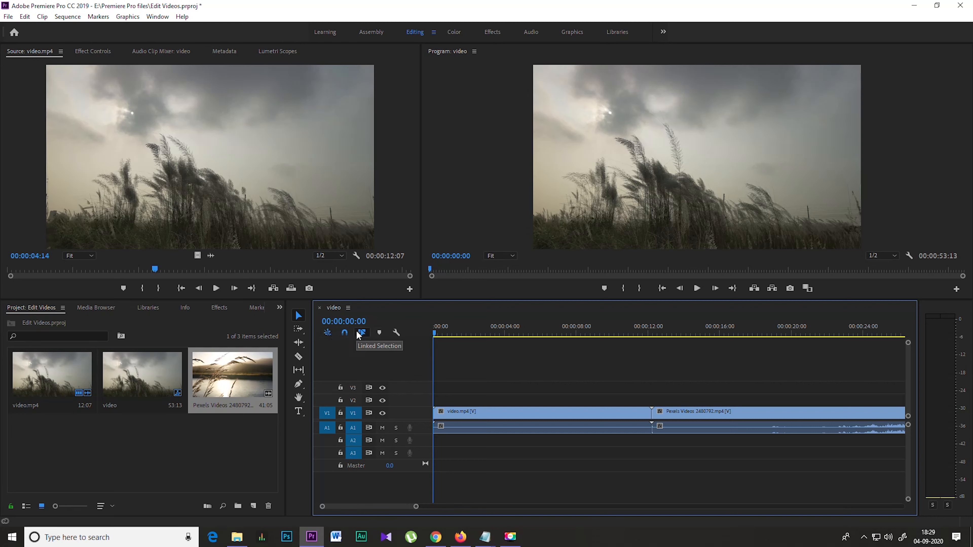
# Step: Unlink the video and audio of the video.mp4 clip in the timeline, and link them again
pyautogui.click(509, 411)
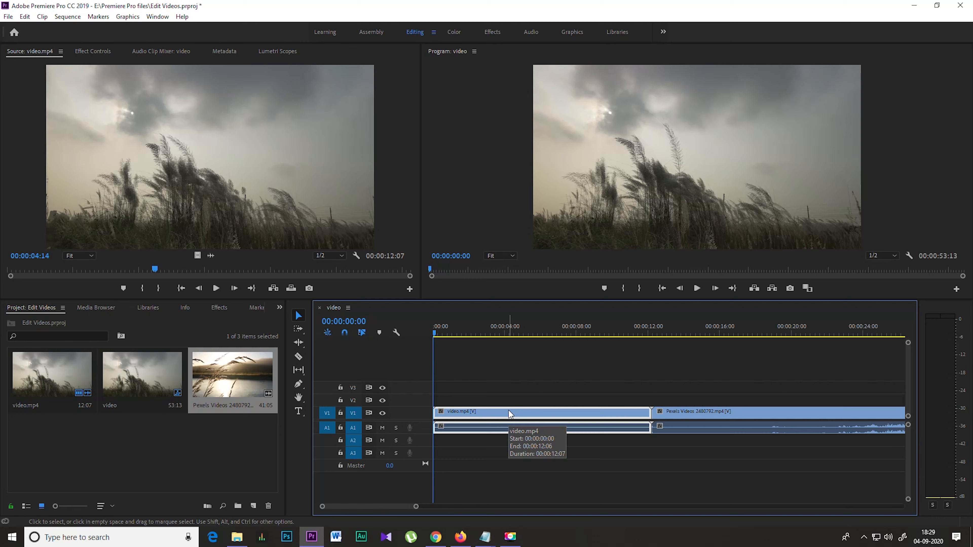
pyautogui.hotkey('ctrl', 'l')
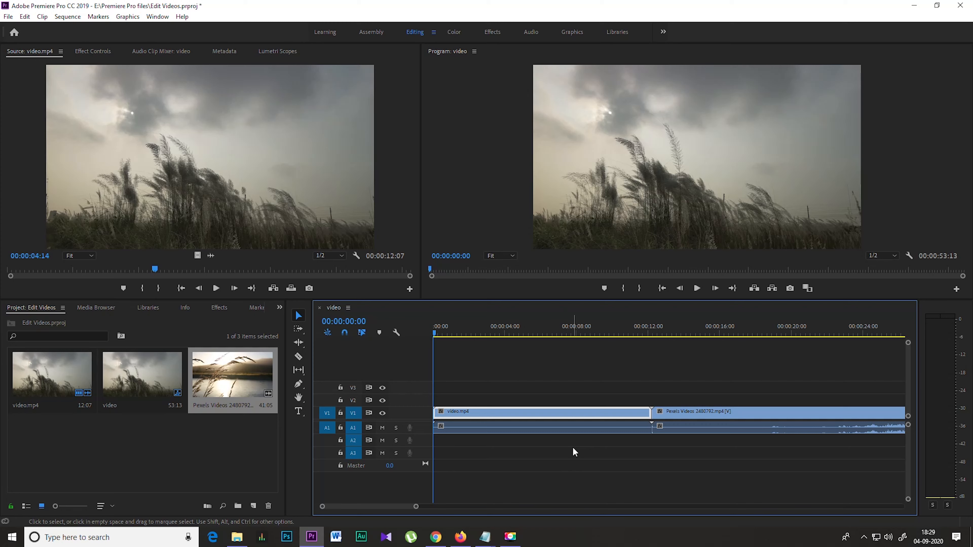
pyautogui.moveTo(611, 466); pyautogui.dragTo(549, 407)
pyautogui.hotkey('ctrl', 'l')
pyautogui.click(670, 450)
pyautogui.click(600, 416)
pyautogui.click(635, 444)
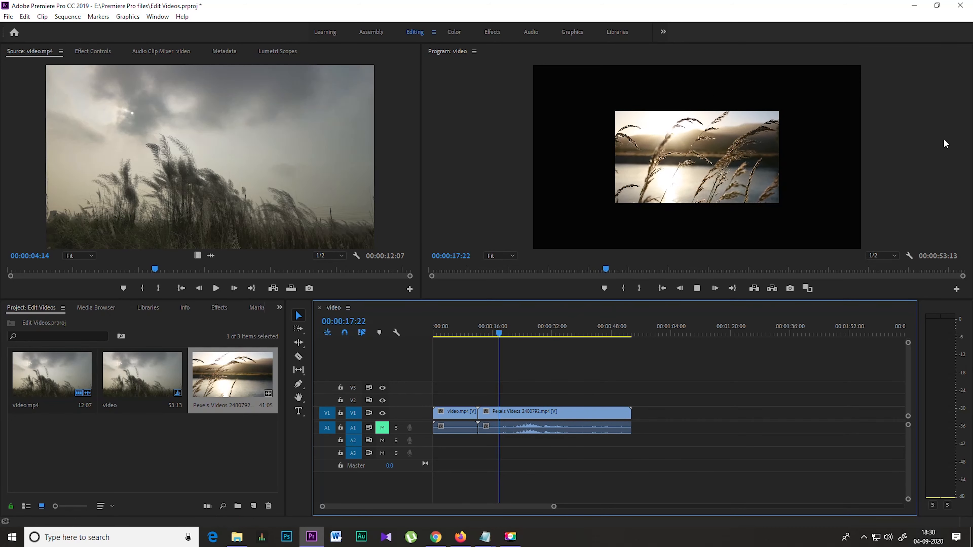
# Step: Increase the scale of the Pexels Videos 2480792.mp4 clip and return the playhead to the start of the sequence
pyautogui.click(587, 420)
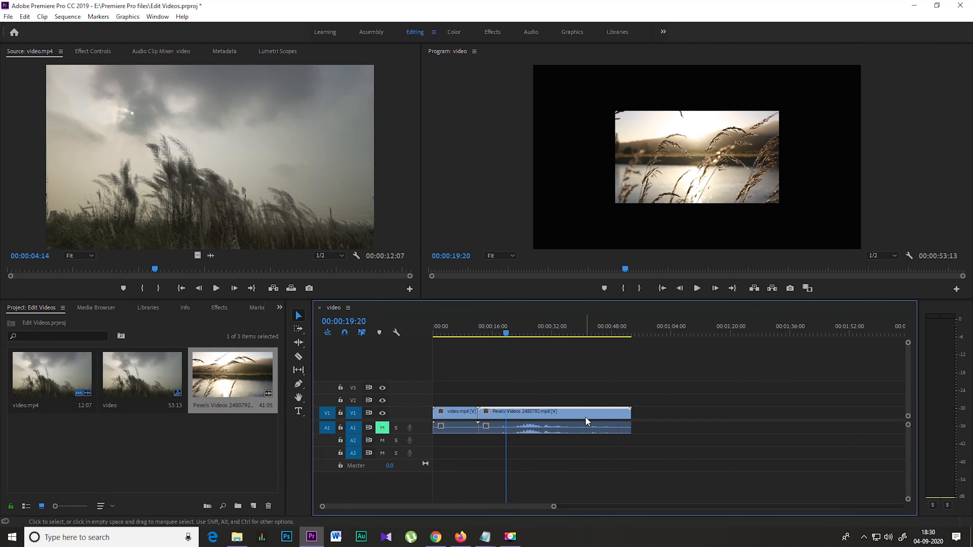
pyautogui.click(94, 51)
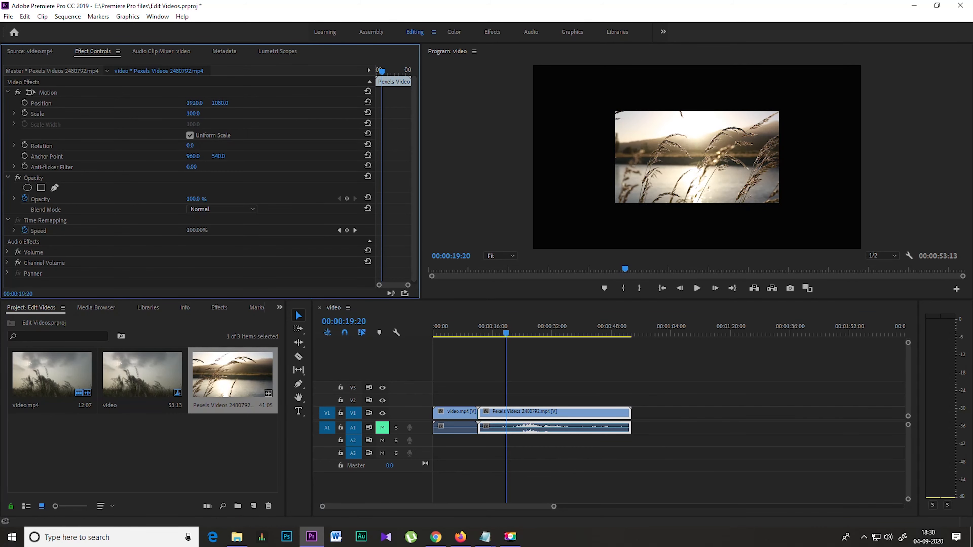
pyautogui.moveTo(193, 114); pyautogui.dragTo(205, 114)
pyautogui.moveTo(538, 333); pyautogui.dragTo(405, 340)
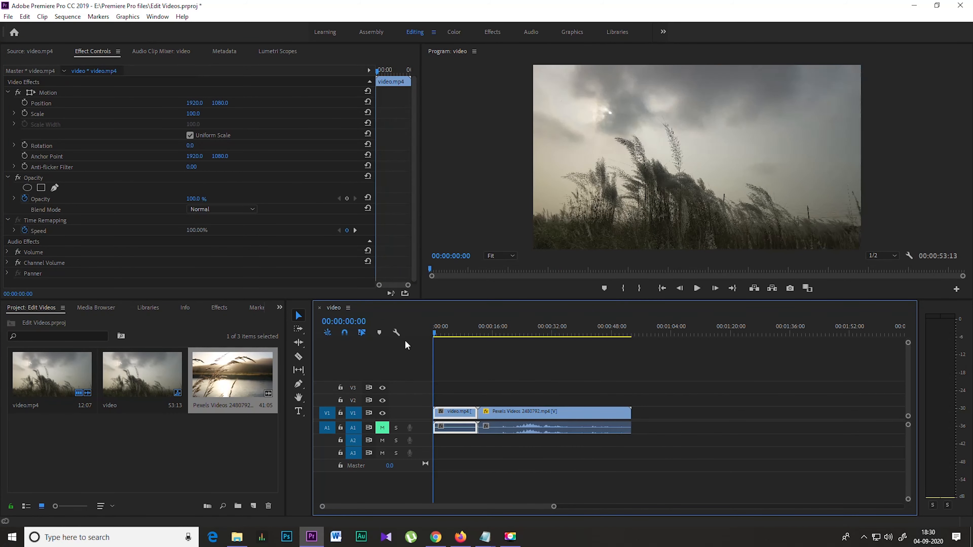
# Step: Play the sequence to 00:00:03:08, split the video.mp4 clip there, and cut its remaining part again near the middle with the Razor tool
pyautogui.press('space')
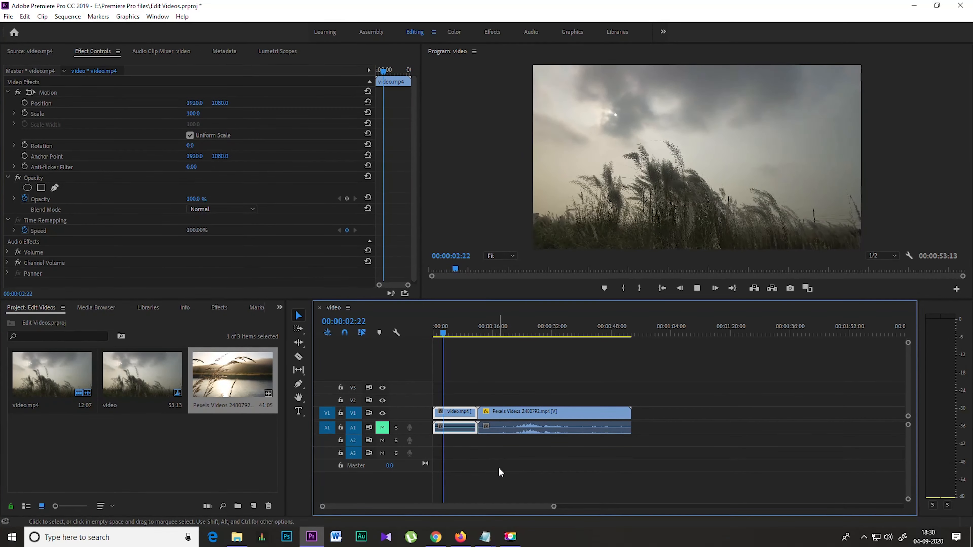
pyautogui.press('space')
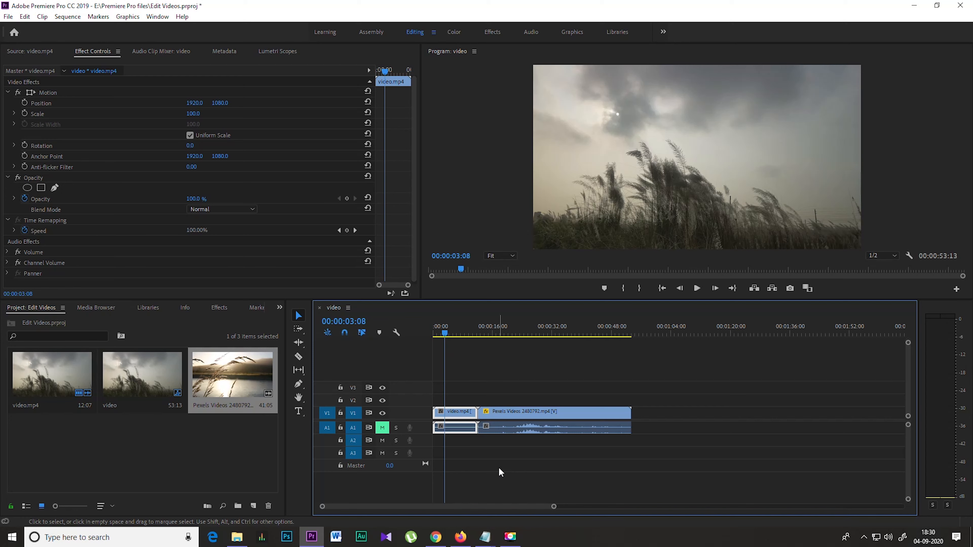
pyautogui.hotkey('ctrl', 'k')
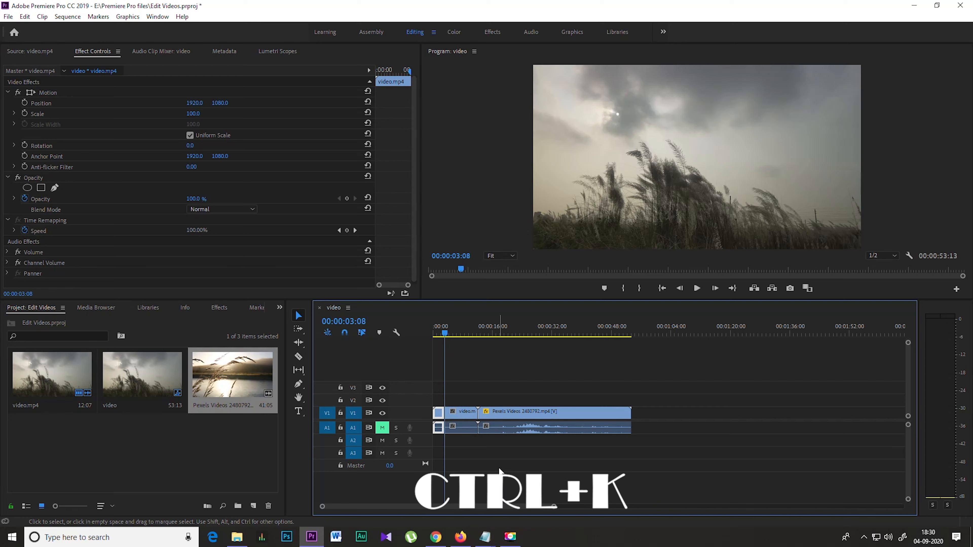
pyautogui.click(299, 357)
pyautogui.click(463, 416)
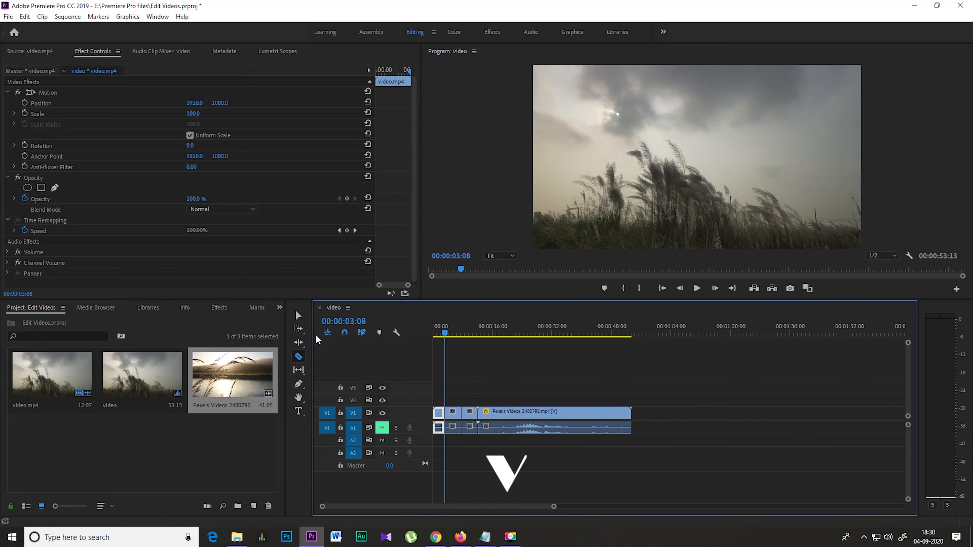
# Step: Delete the second and third pieces of the video.mp4 clip and ripple delete the gap they leave
pyautogui.press('v')
pyautogui.click(452, 416)
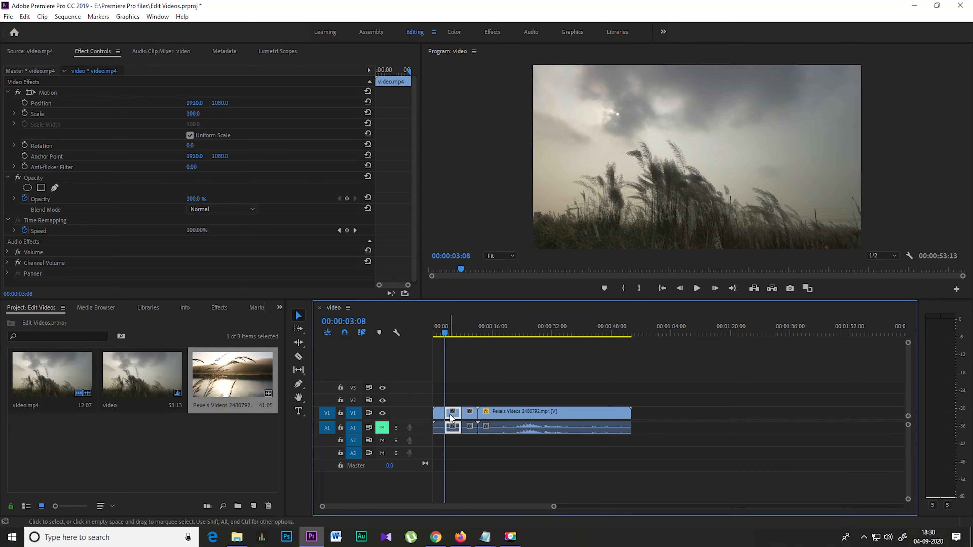
pyautogui.press('Delete')
pyautogui.click(472, 424)
pyautogui.press('Delete')
pyautogui.rightClick(471, 416)
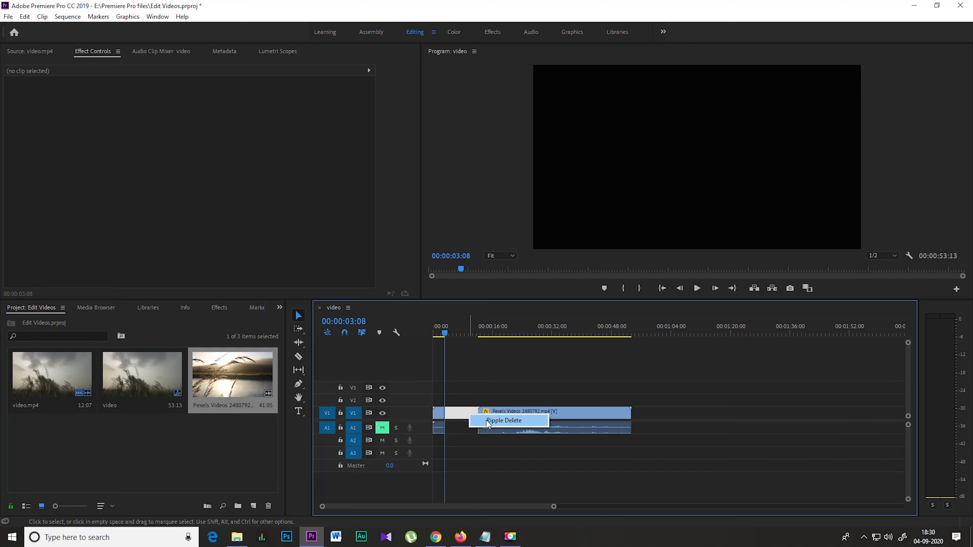
pyautogui.click(504, 420)
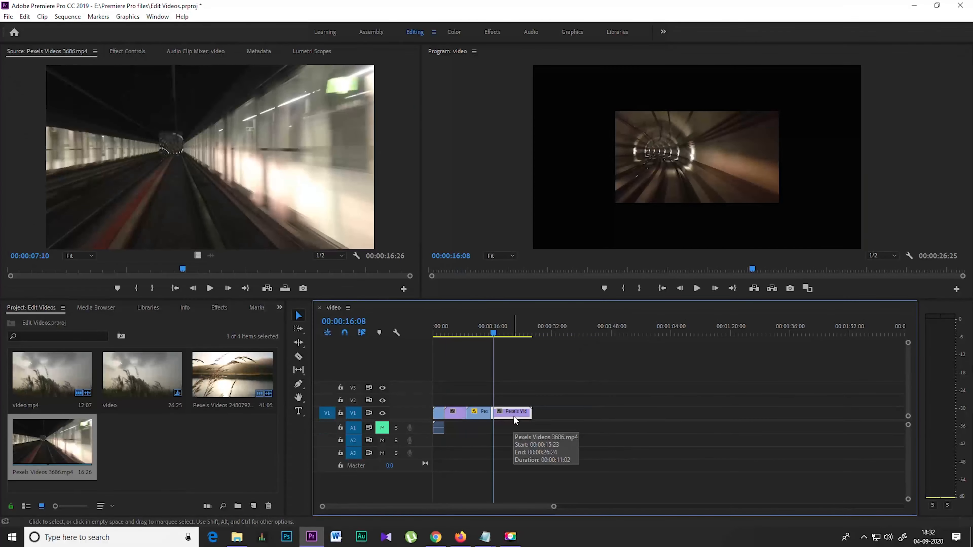
# Step: Reverse the speed of the final Pexels Videos 3686.mp4 clip in the sequence
pyautogui.press('ctrl')
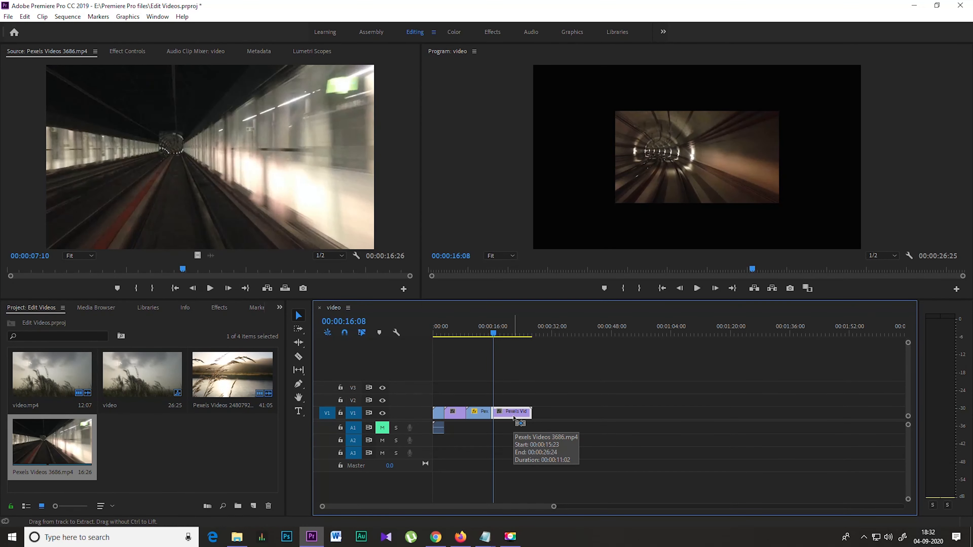
pyautogui.hotkey('ctrl', 'r')
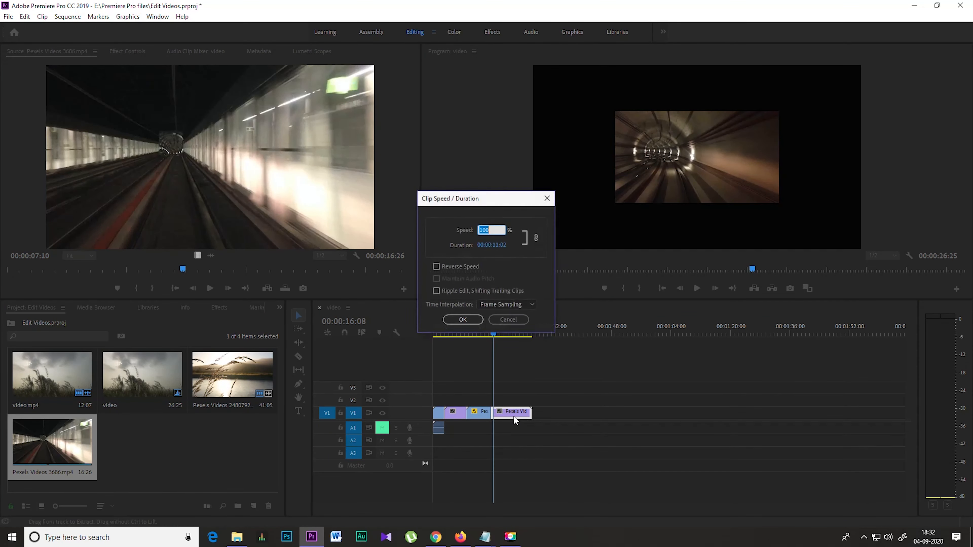
pyautogui.click(437, 266)
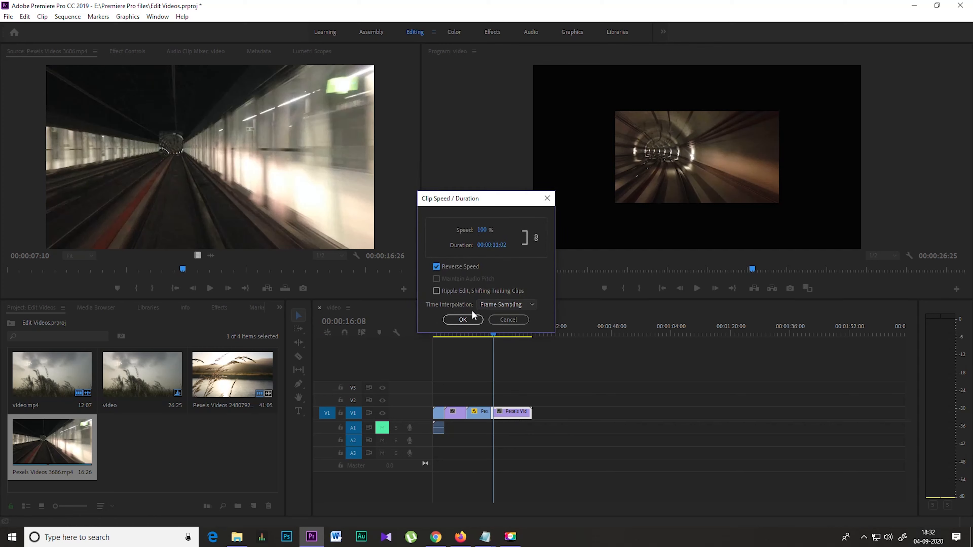
pyautogui.click(461, 319)
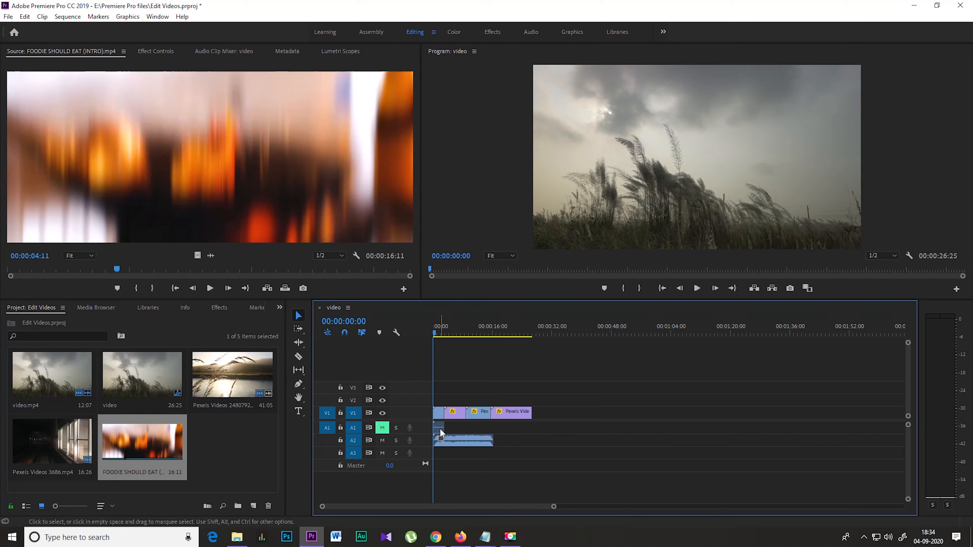
# Step: Select the audio of the first clip on track A1 separately from its linked video
pyautogui.click(440, 433)
pyautogui.keyDown('alt'); pyautogui.click(440, 432); pyautogui.keyUp('alt')
pyautogui.click(440, 427)
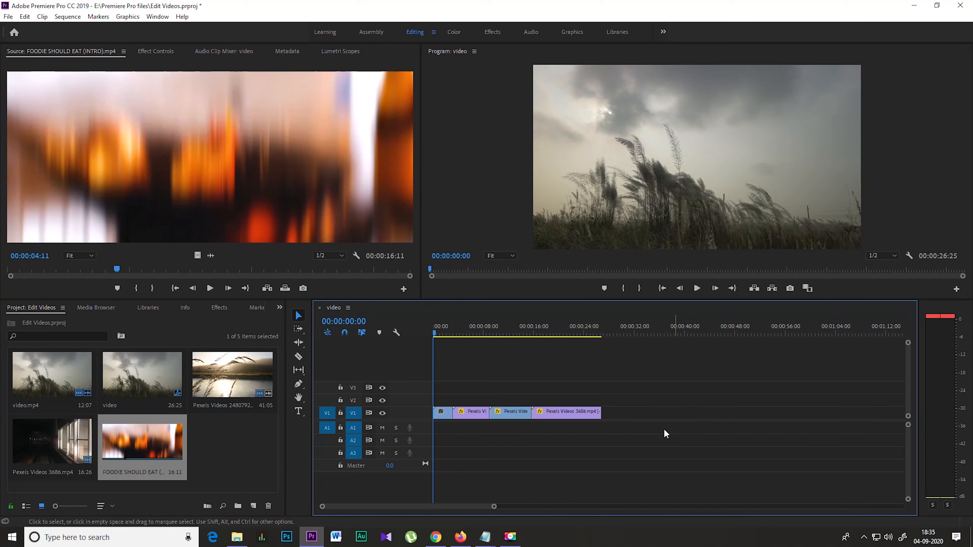
# Step: Add a text layer at the start of the sequence and replace its placeholder text with "The Forest"
pyautogui.hotkey('ctrl', 't')
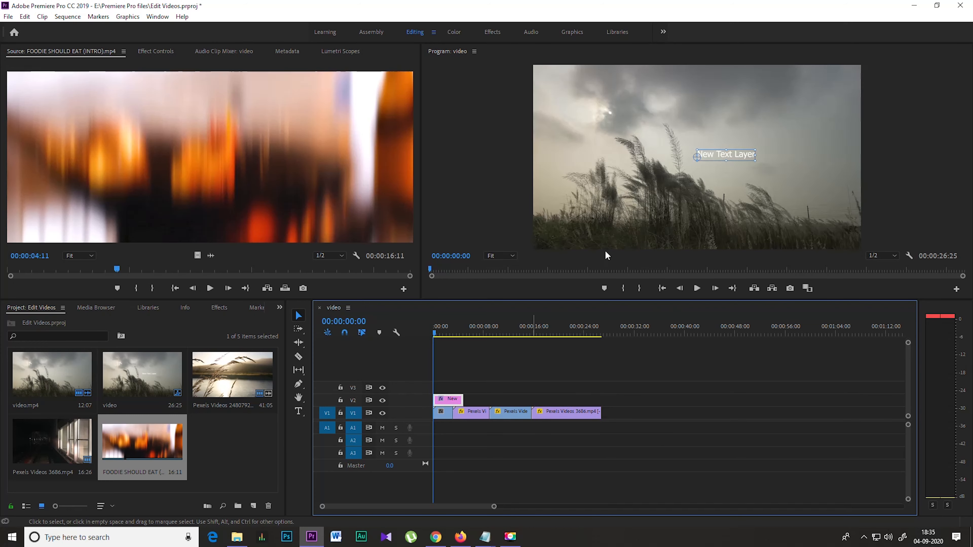
pyautogui.press('t')
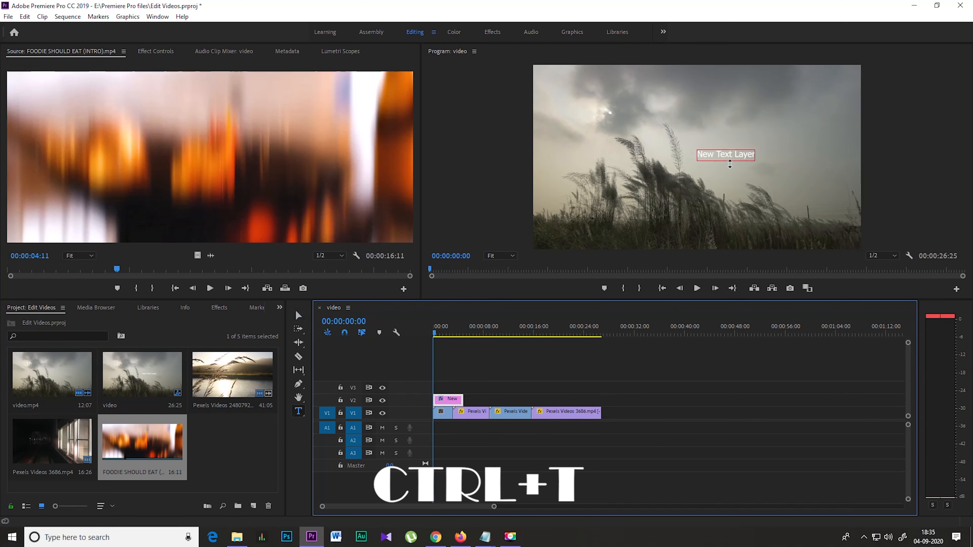
pyautogui.click(739, 154)
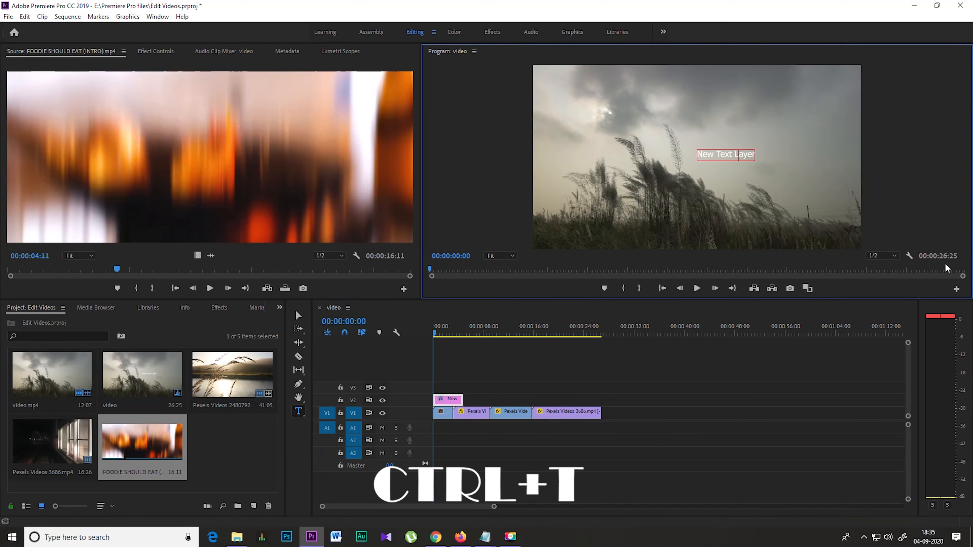
pyautogui.hotkey('ctrl', 'a')
pyautogui.write('The')
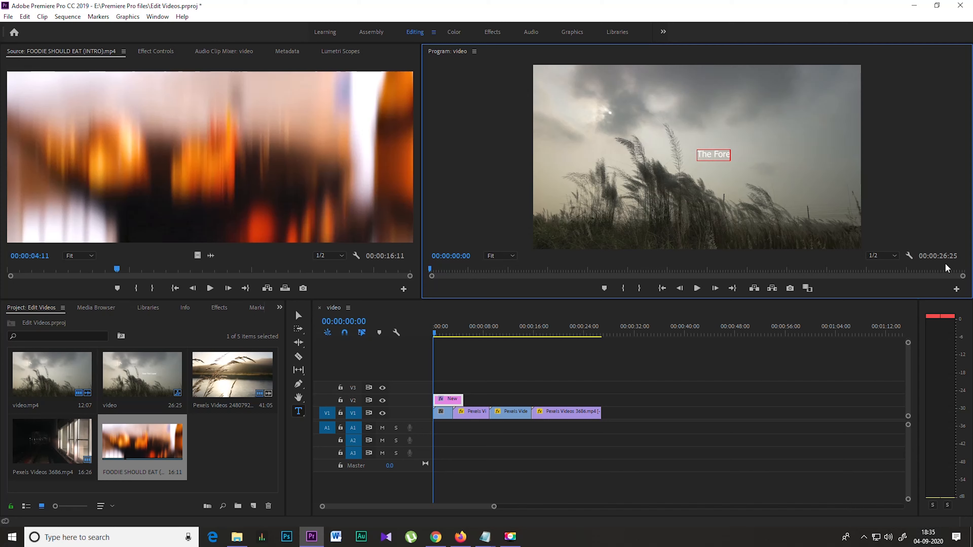
# Step: Enlarge The Forest text in the frame and set the graphic's motion scale to 89
pyautogui.click(298, 315)
pyautogui.moveTo(736, 149); pyautogui.dragTo(791, 167)
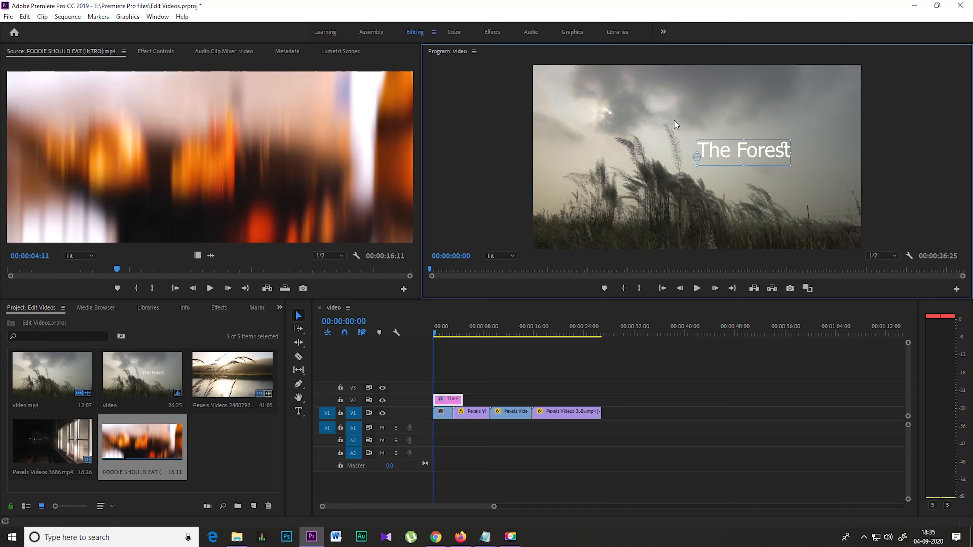
pyautogui.click(156, 51)
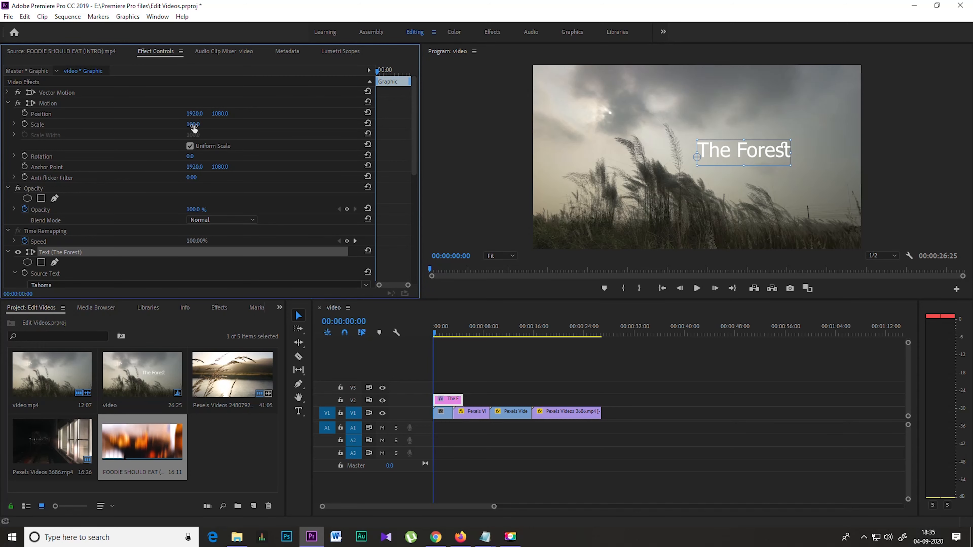
pyautogui.moveTo(193, 128); pyautogui.dragTo(185, 129)
pyautogui.moveTo(193, 125); pyautogui.dragTo(183, 124)
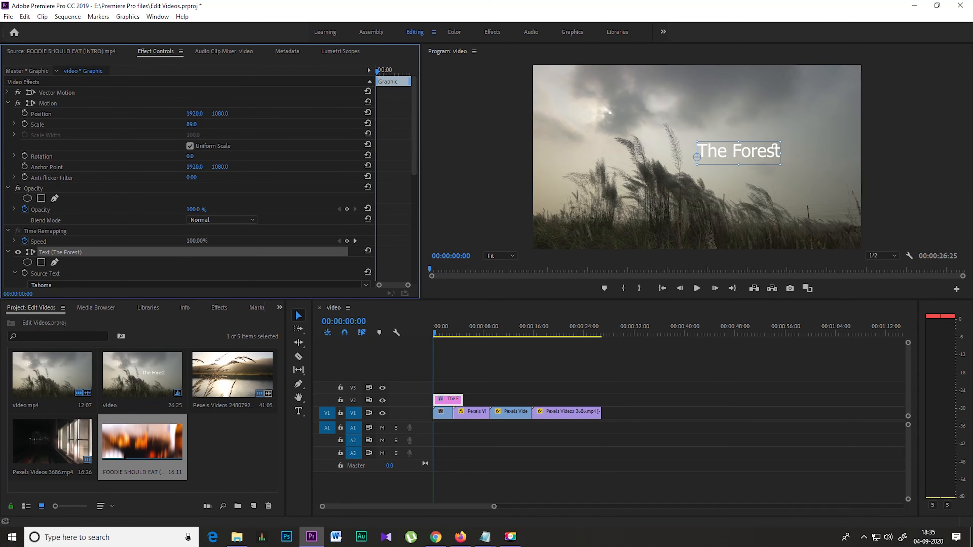
# Step: Move The Forest text to the centre of the frame and change its font to Broadway
pyautogui.click(702, 158)
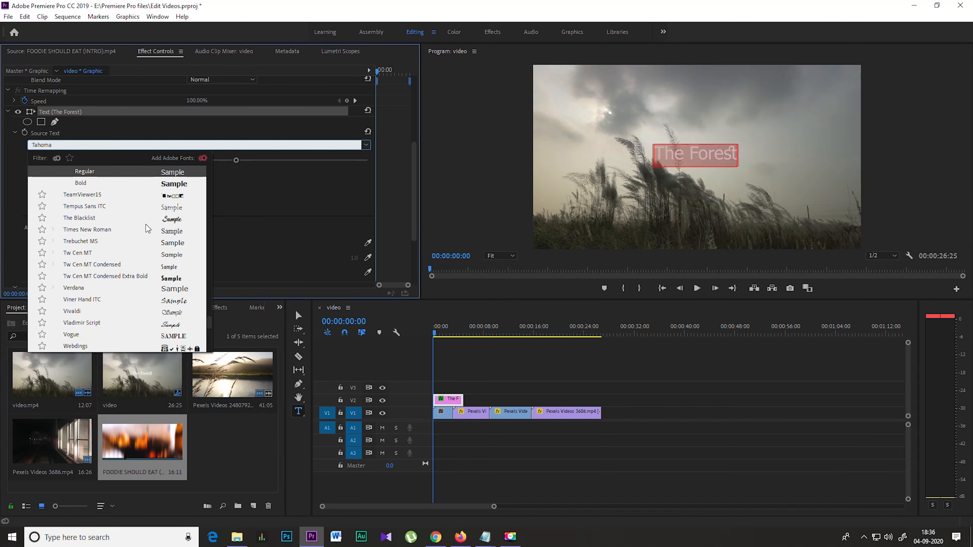
pyautogui.scroll(-4, 146, 225)
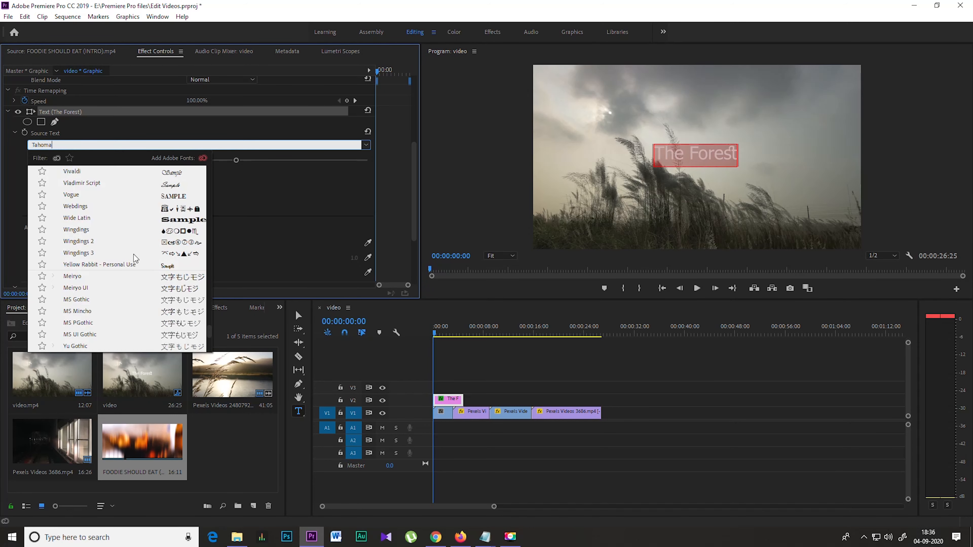
pyautogui.scroll(-1, 134, 266)
pyautogui.scroll(4, 133, 268)
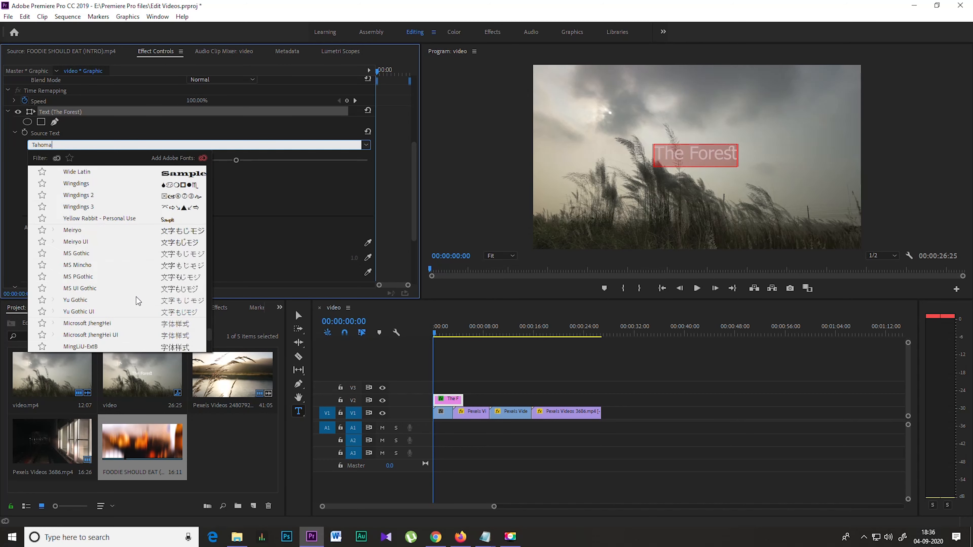
pyautogui.scroll(-4, 56, 452)
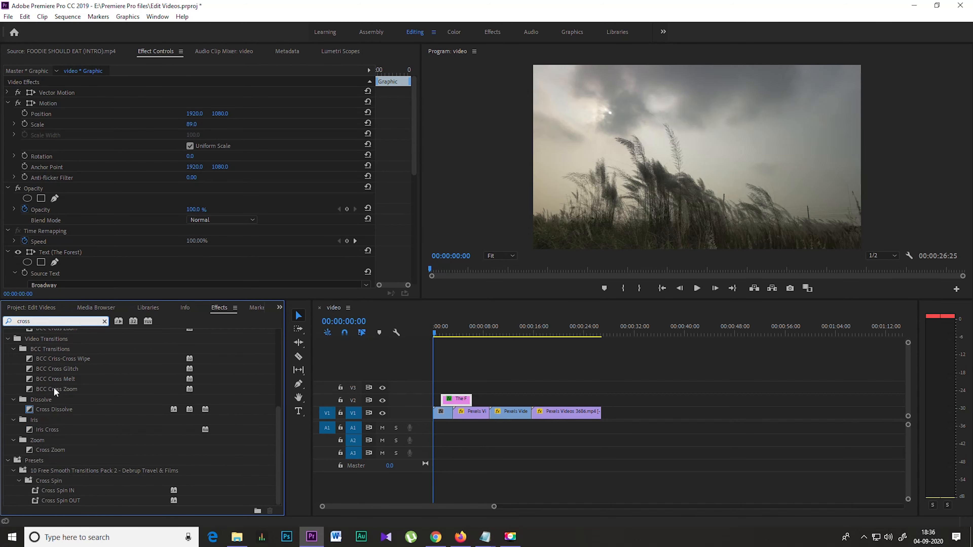
# Step: Apply Cross Dissolve to both ends of the title and Dip to Black to the last clip's end, and play back the ending
pyautogui.click(54, 409)
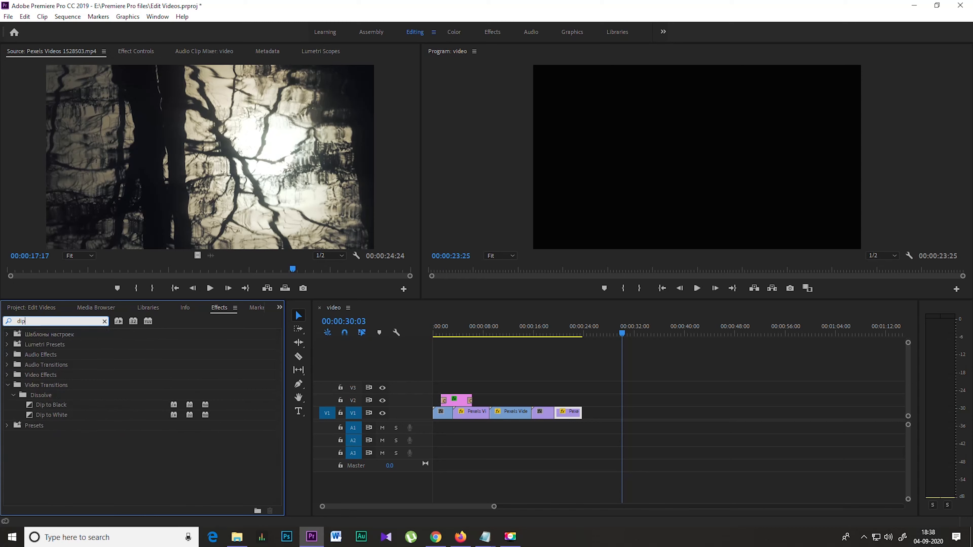
pyautogui.moveTo(57, 406); pyautogui.dragTo(580, 415)
pyautogui.click(572, 328)
pyautogui.press('space')
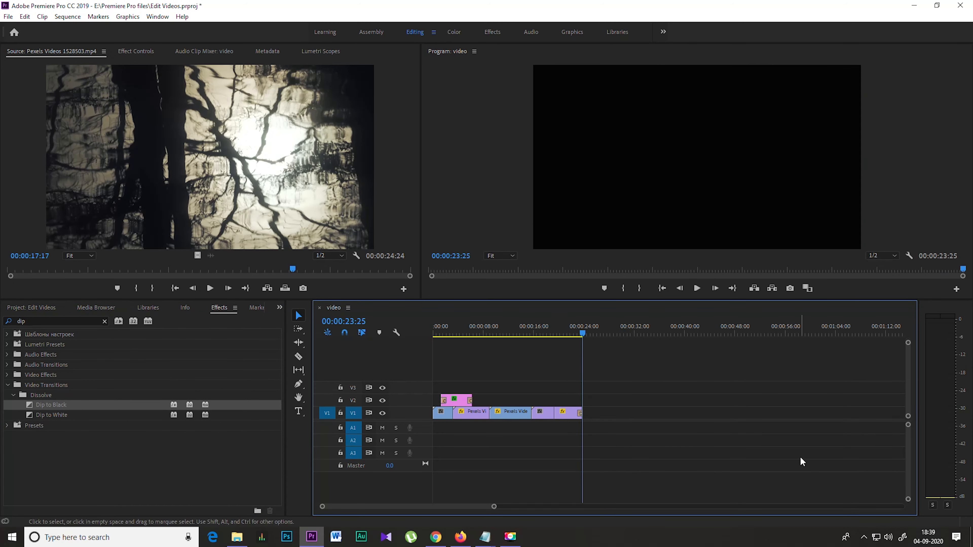
# Step: Open the media export settings for the sequence and choose H.264 as the format
pyautogui.hotkey('ctrl', 'm')
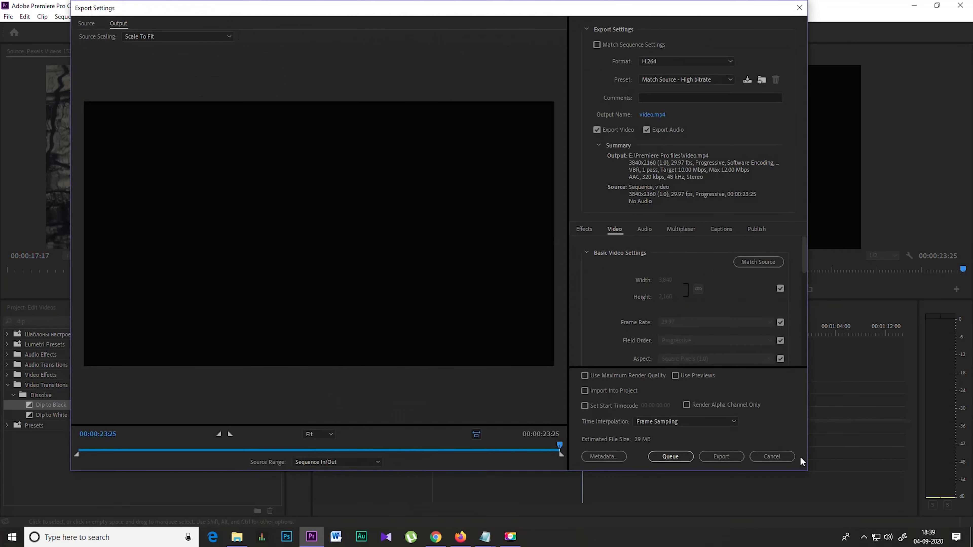
pyautogui.click(685, 62)
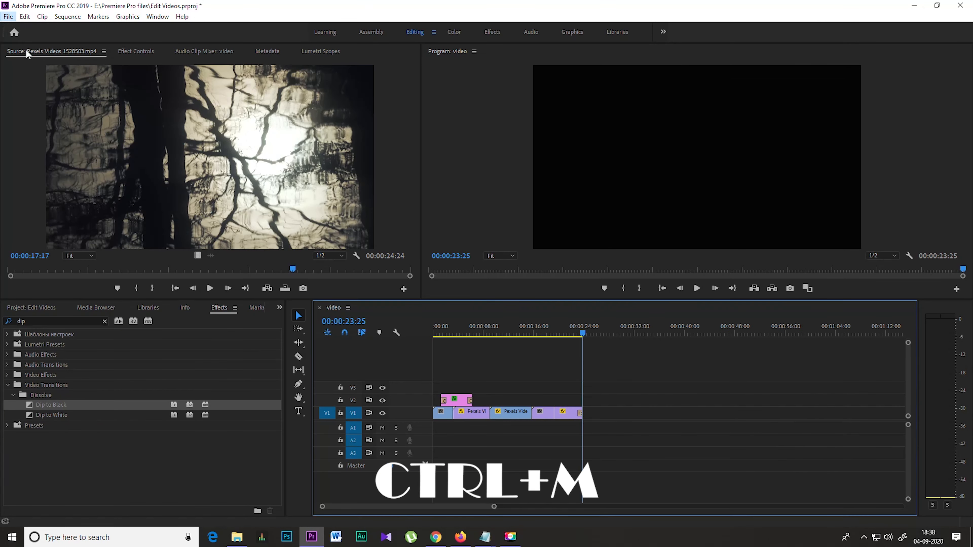
pyautogui.click(8, 16)
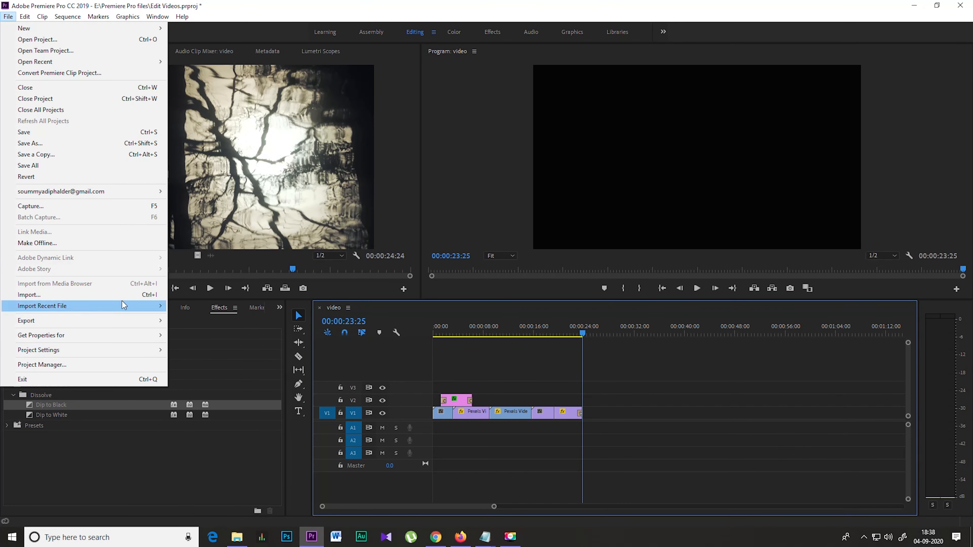
pyautogui.moveTo(113, 321)
pyautogui.click(189, 321)
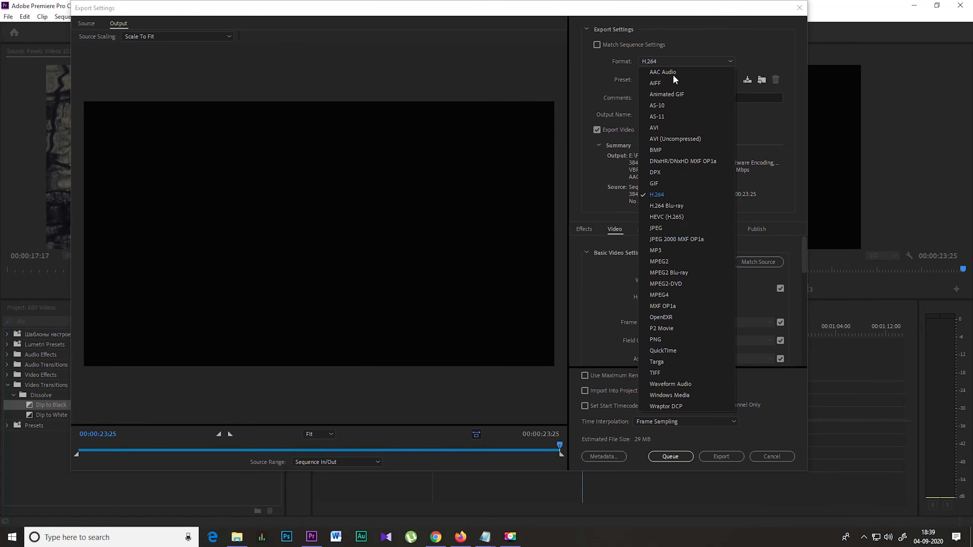
pyautogui.click(653, 196)
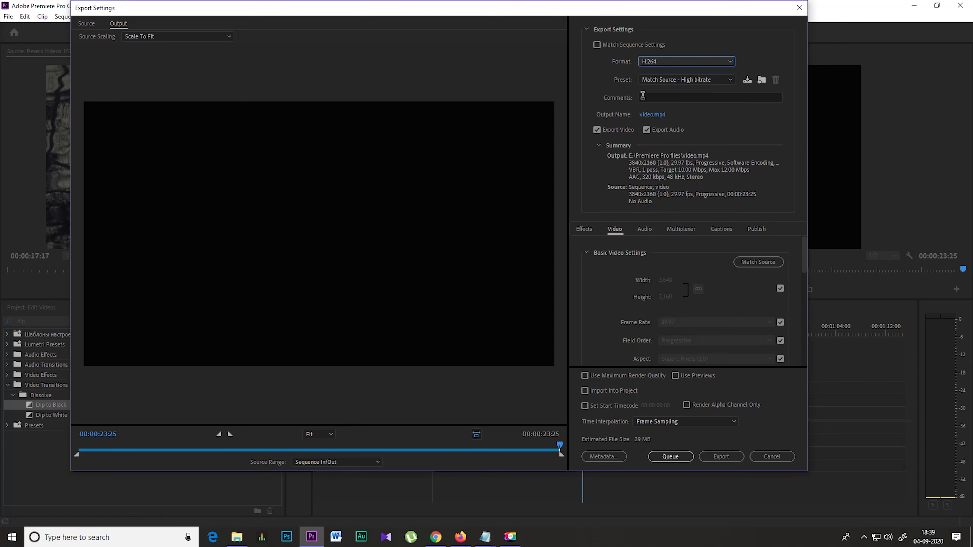
# Step: Look through the export presets and choose Match Source - High bitrate
pyautogui.click(700, 81)
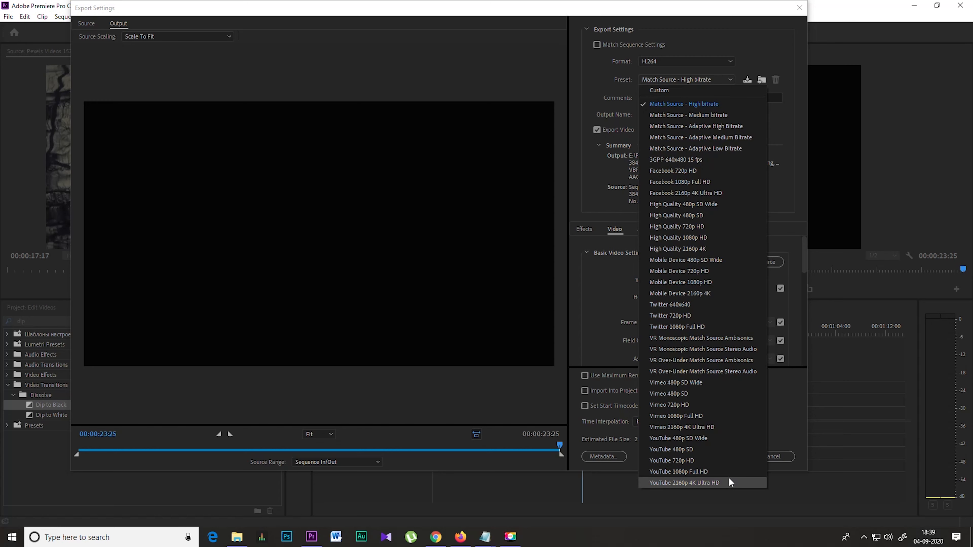
pyautogui.click(789, 203)
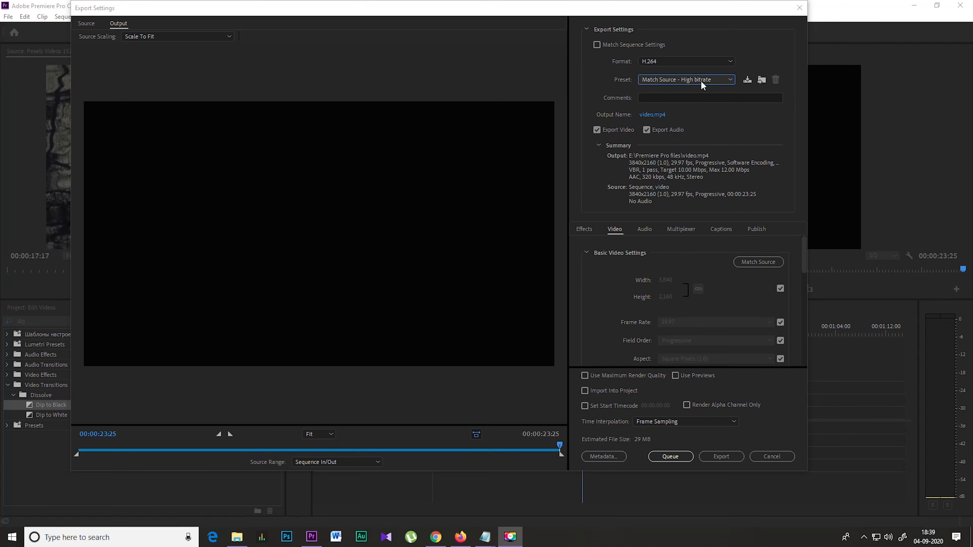
pyautogui.click(692, 79)
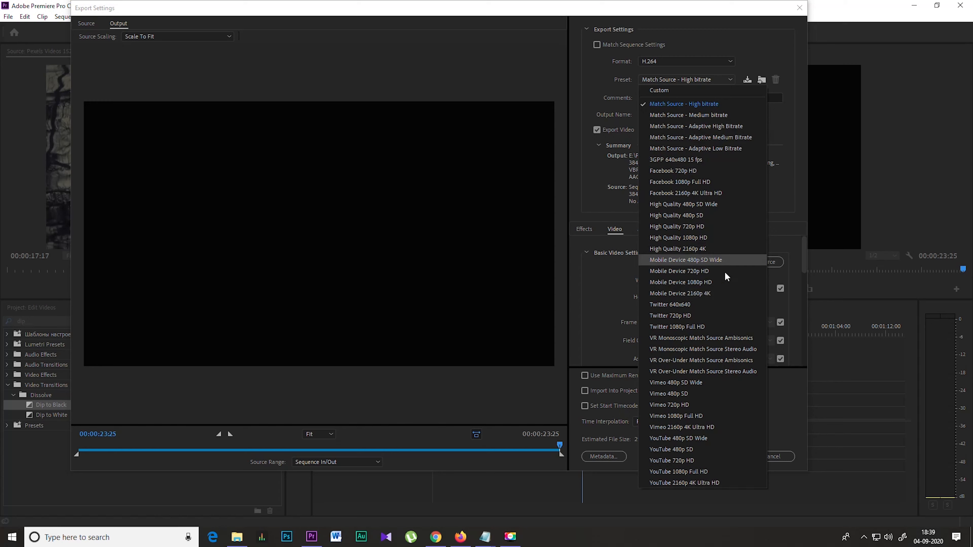
pyautogui.click(702, 105)
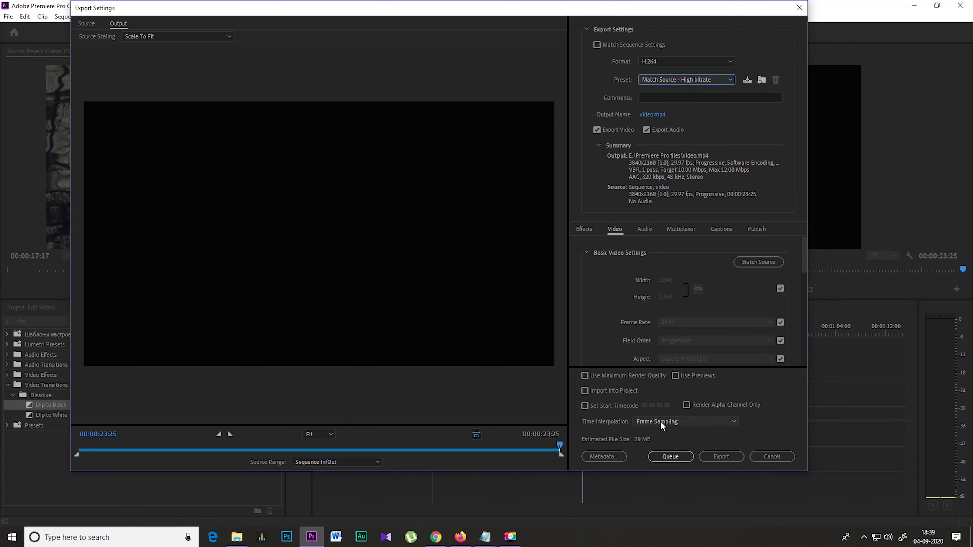
# Step: Set the export's time interpolation to Optical Flow and enable Use Maximum Render Quality
pyautogui.click(690, 422)
pyautogui.click(680, 455)
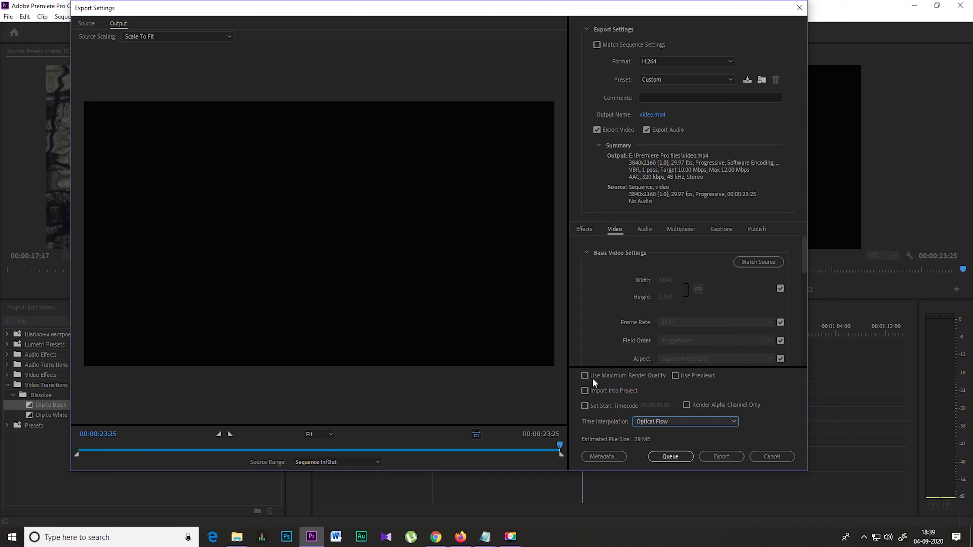
pyautogui.click(586, 378)
# Step: Look through the remaining video export settings down to VR Video and cancel the export
pyautogui.moveTo(803, 256); pyautogui.dragTo(810, 298)
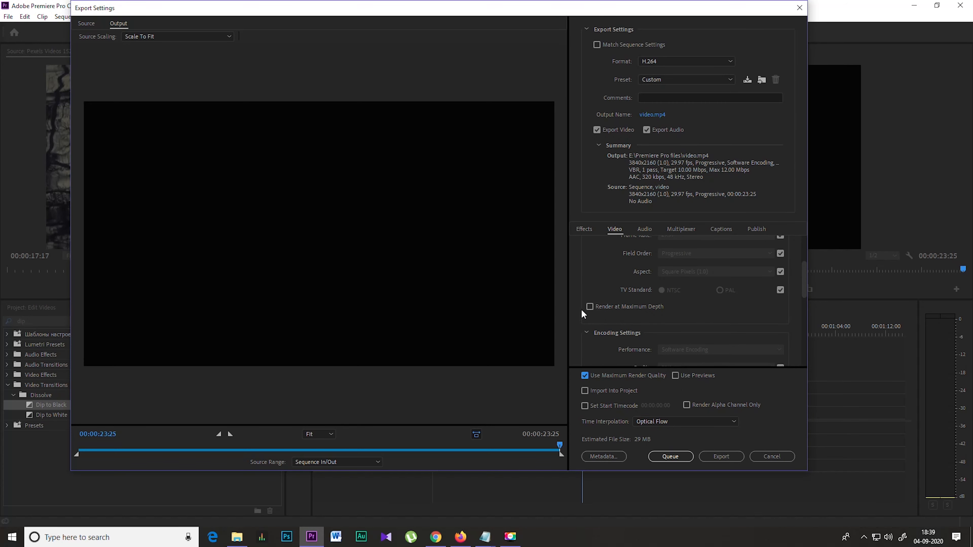
pyautogui.moveTo(806, 281); pyautogui.dragTo(813, 350)
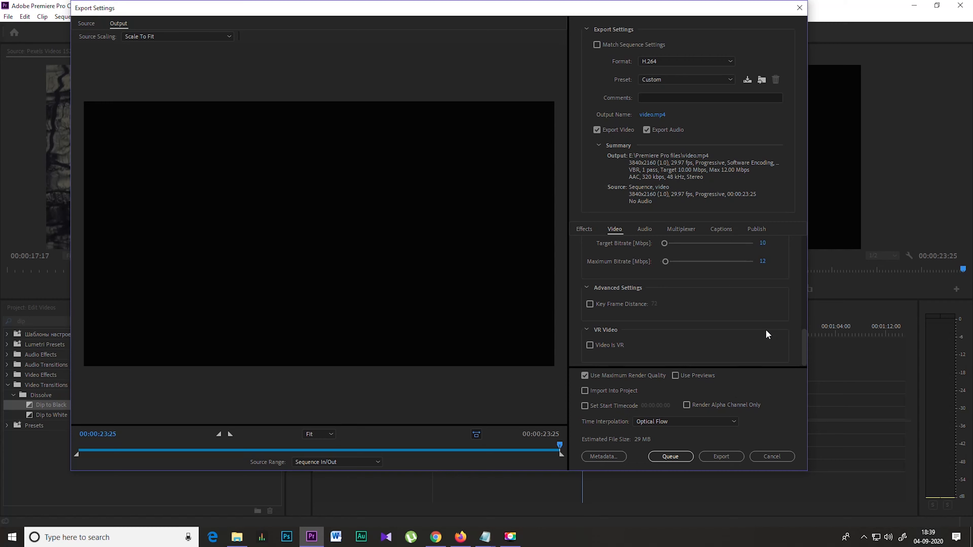
pyautogui.click(774, 456)
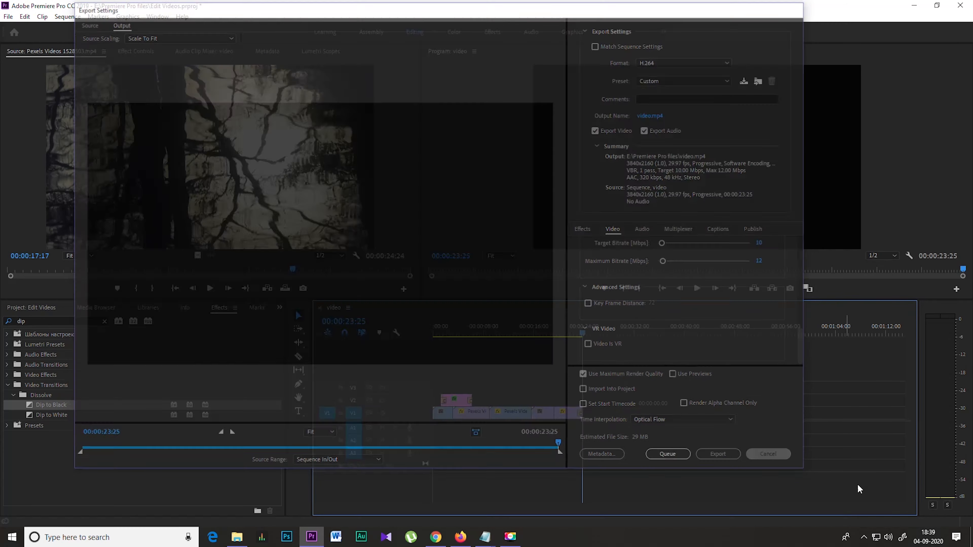